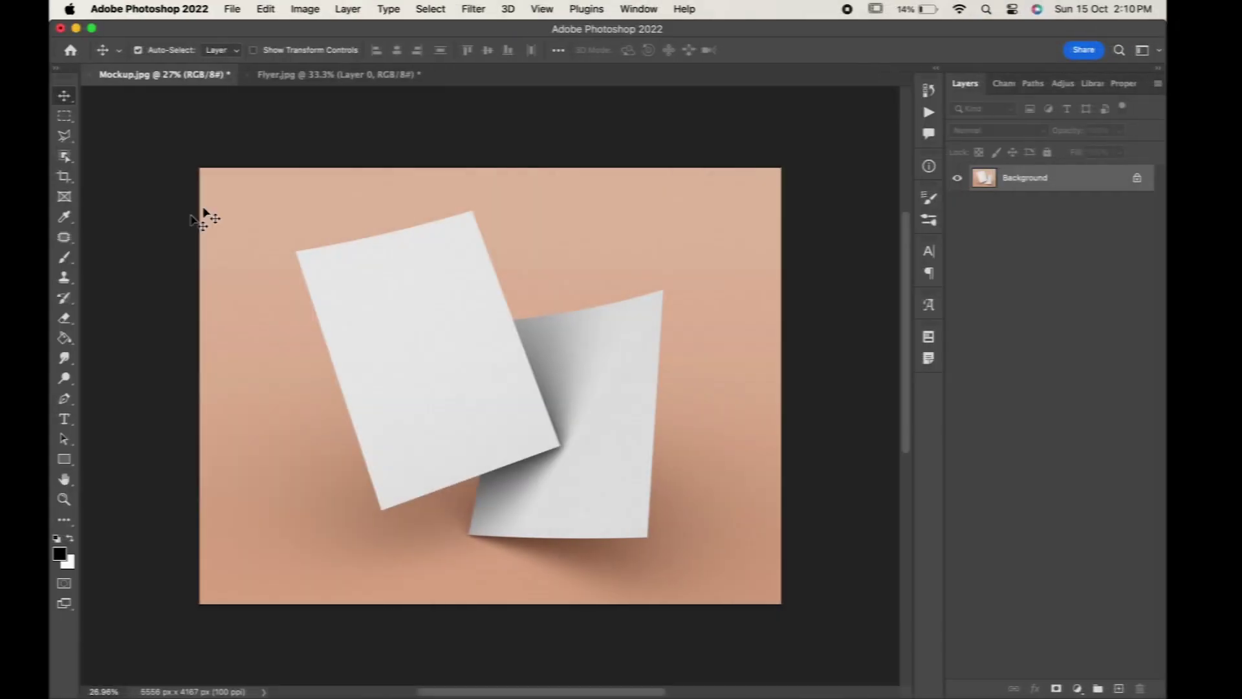
Step: Create a 2500 × 3500 px rectangle on the mockup document
left_click(364, 76)
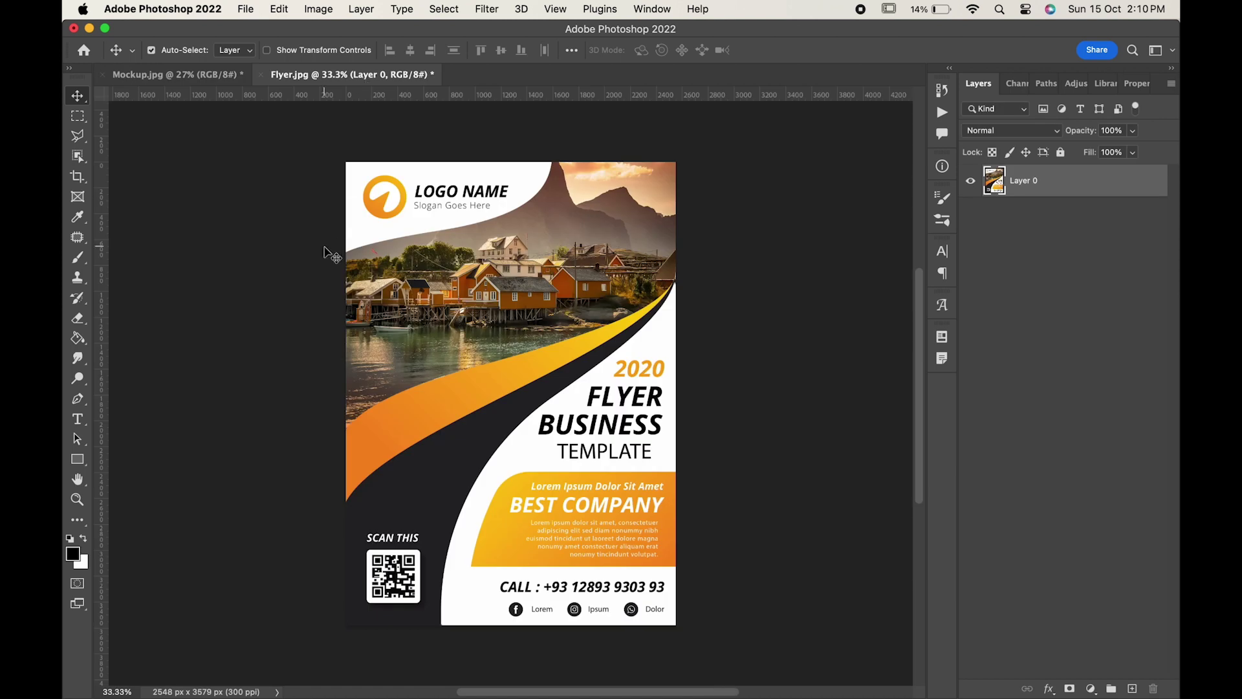
left_click(210, 76)
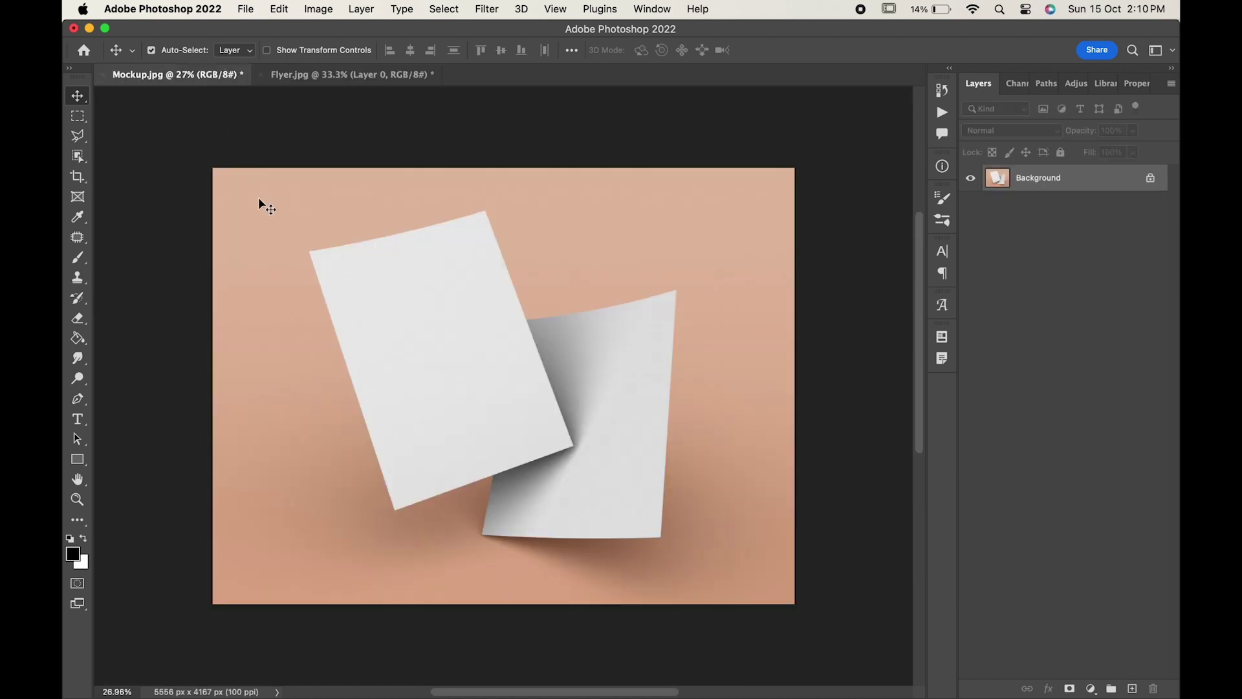
left_click(79, 453)
right_click(79, 454)
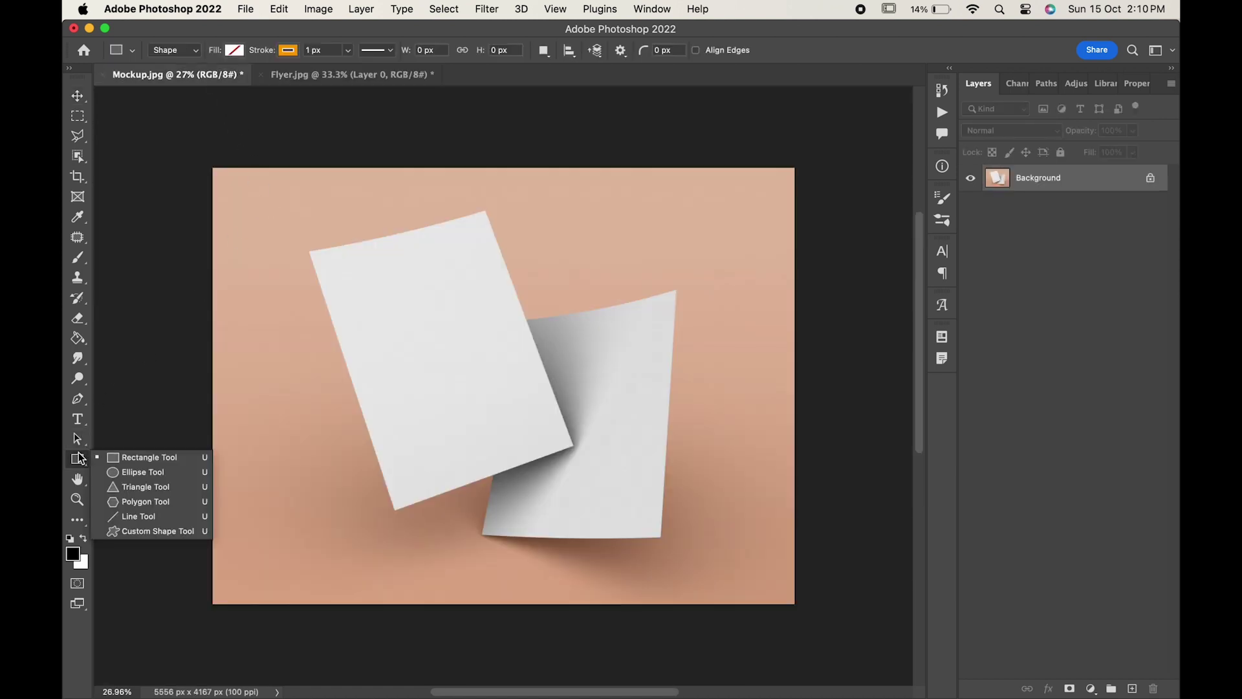
left_click(125, 457)
left_click(395, 252)
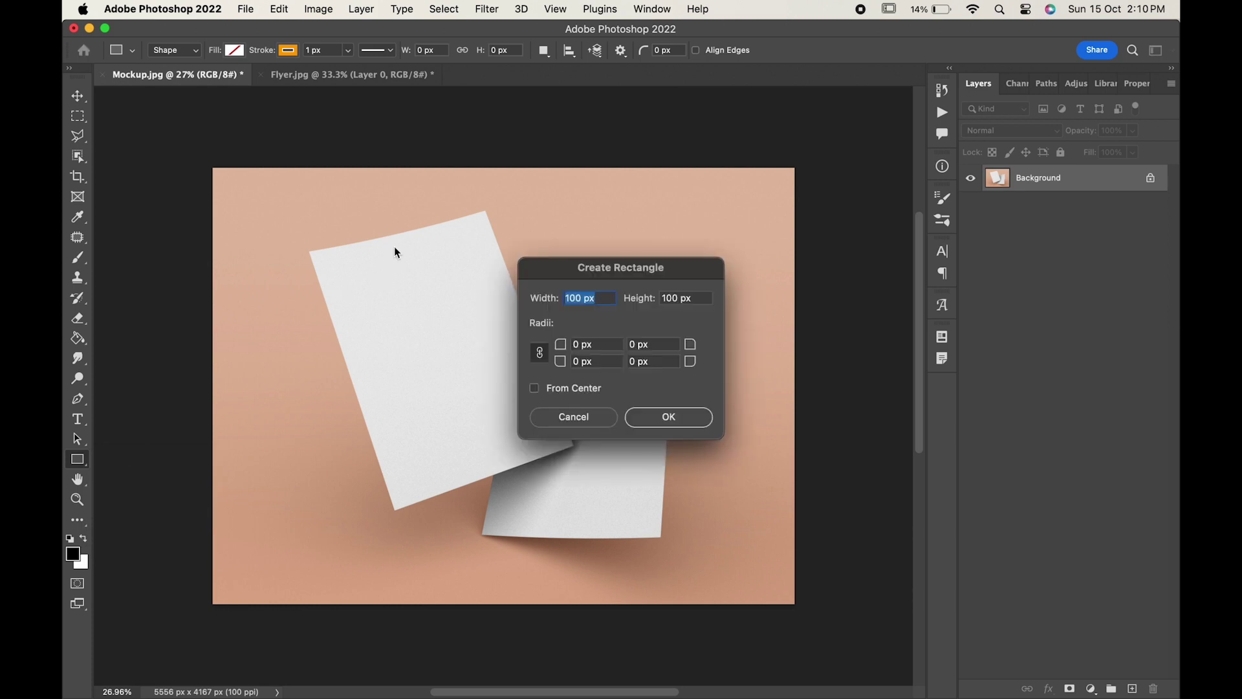
type("2500")
key("Tab")
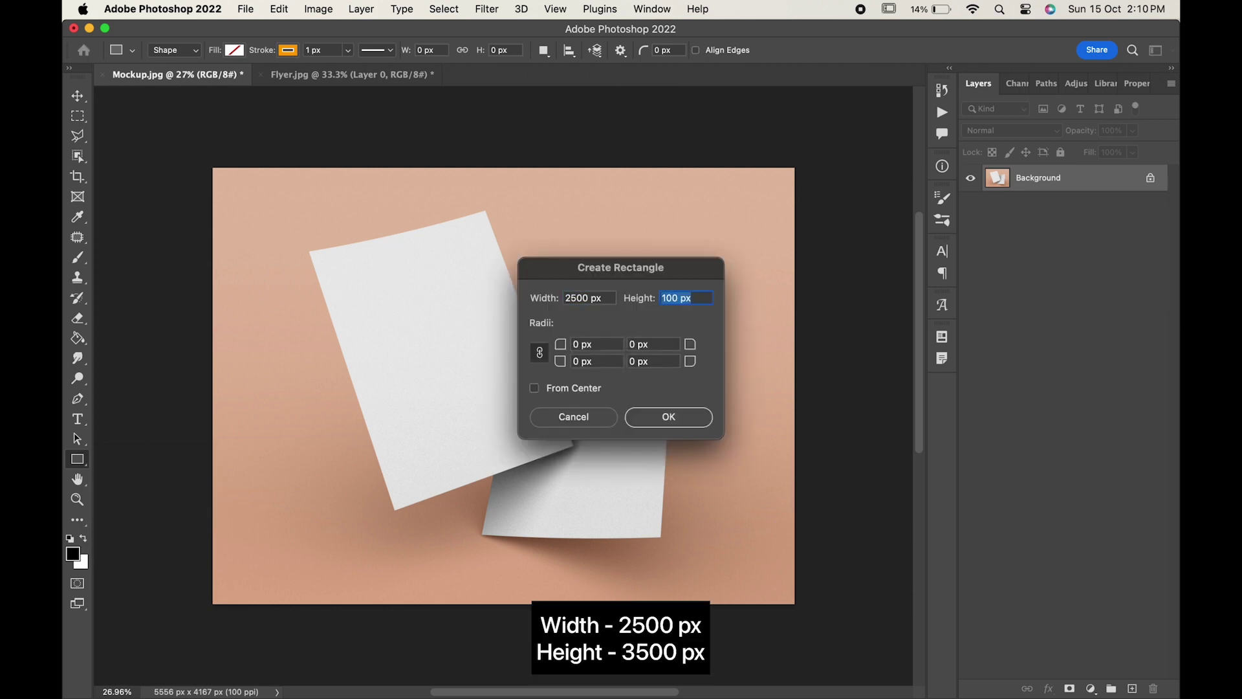
type("3500")
left_click(641, 414)
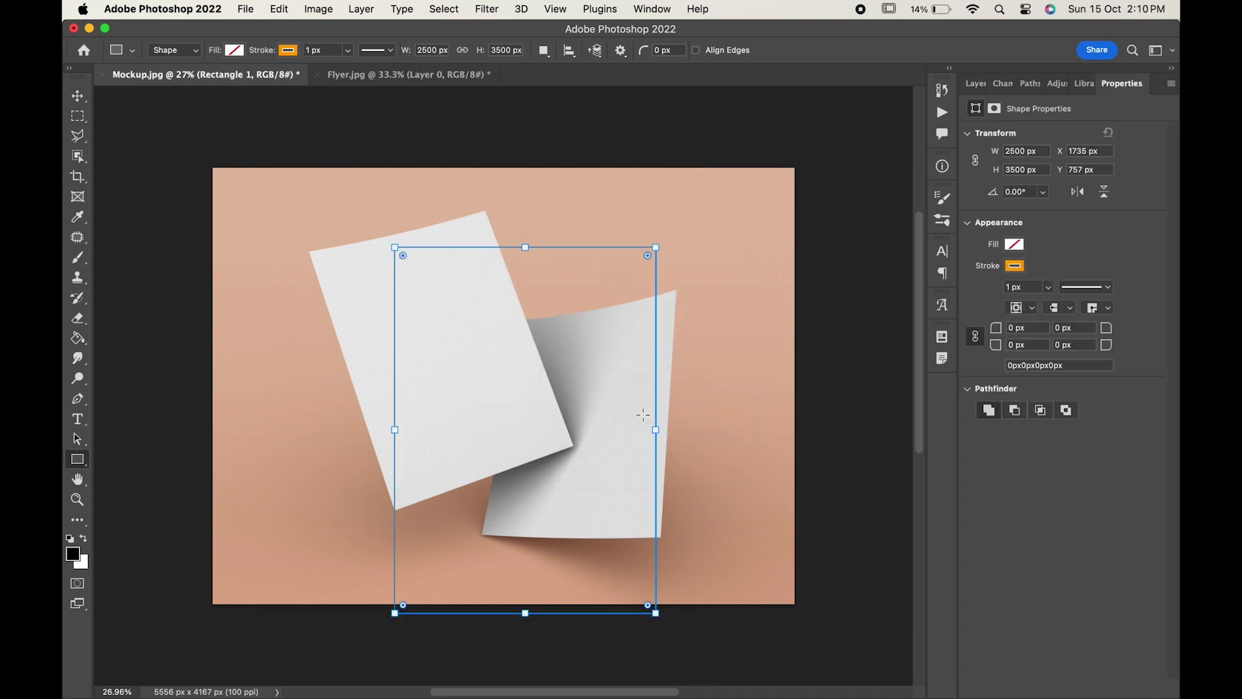
Step: Fill the rectangle white with no stroke and move it up-left over the front sheet
left_click(233, 51)
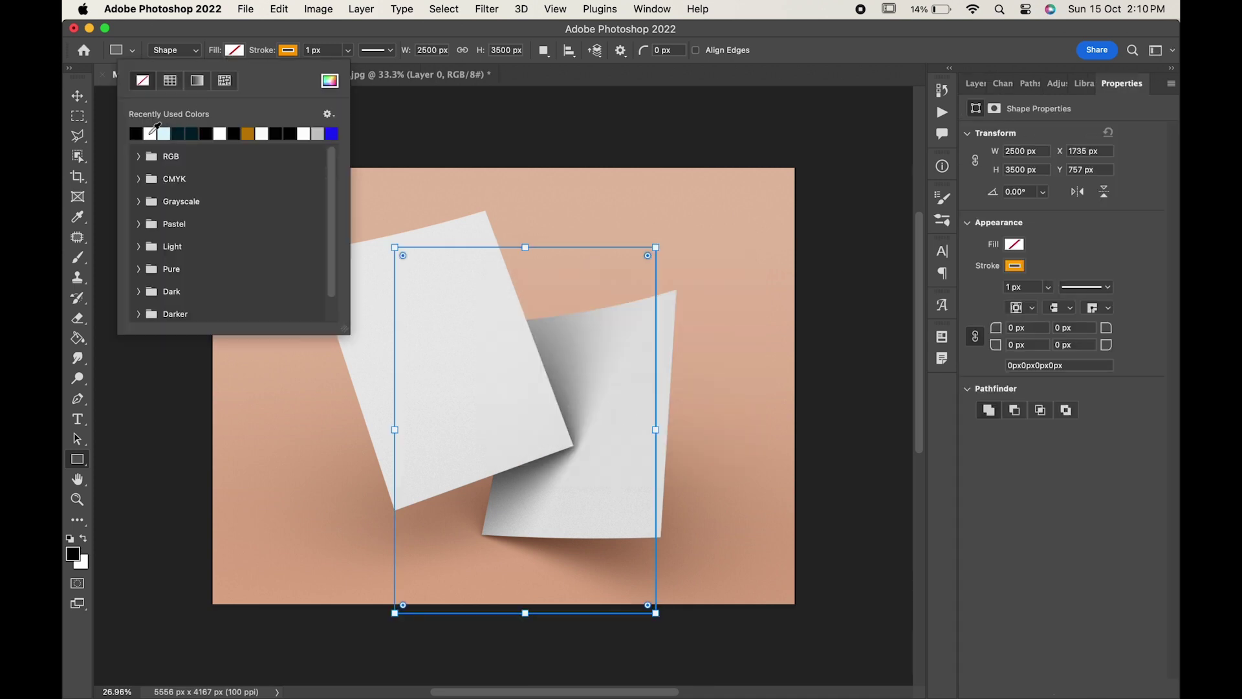
left_click(157, 132)
left_click(287, 50)
left_click(197, 81)
left_click(77, 97)
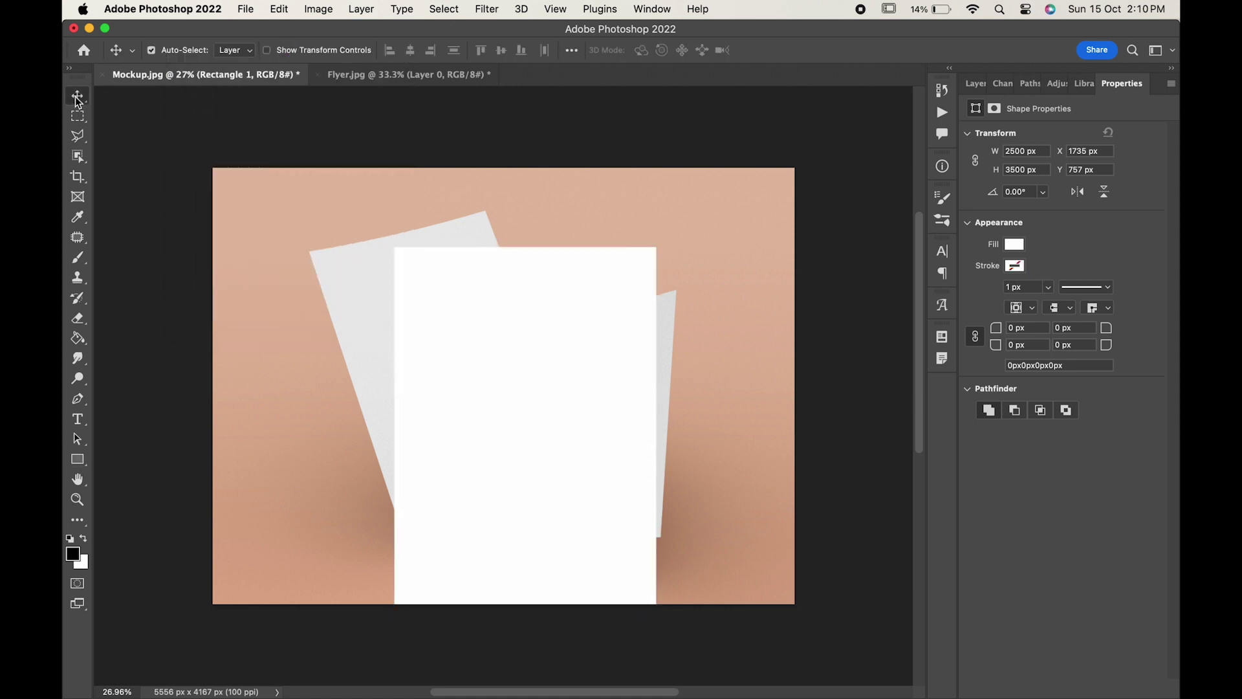
left_click_drag(533, 437, 466, 398)
left_click(978, 83)
Step: Convert Rectangle 1 to a smart object and scale it down to 59% over the front sheet
right_click(1050, 177)
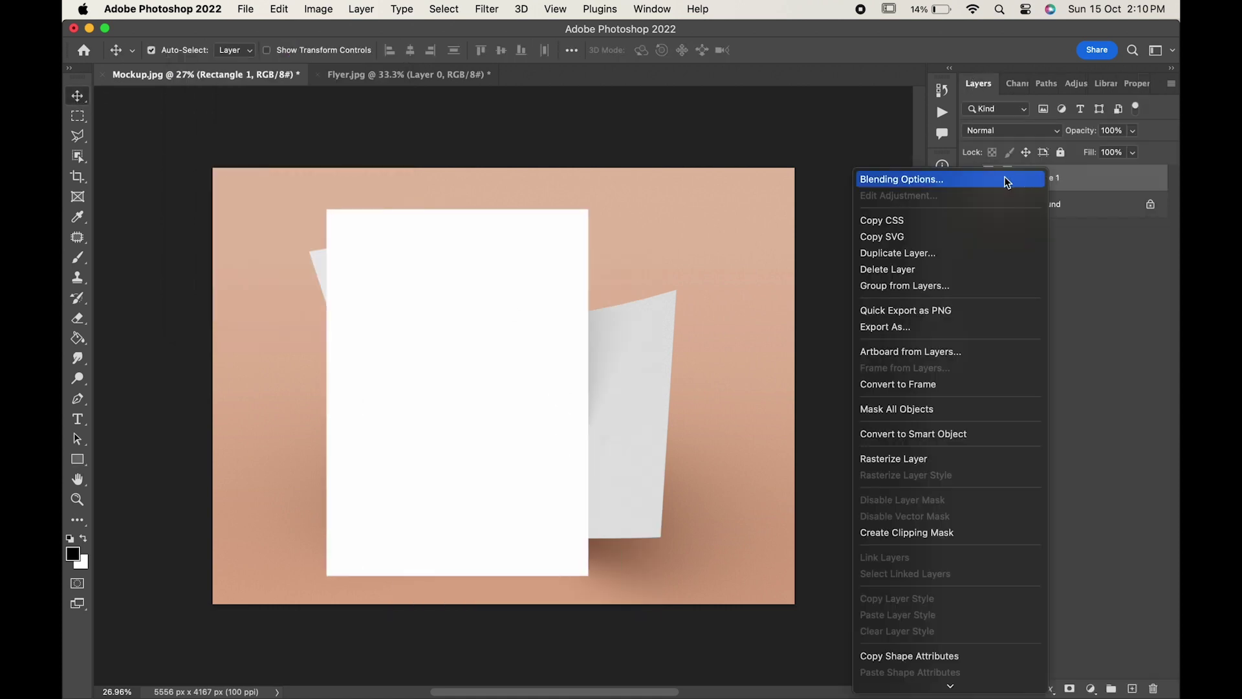
left_click(923, 434)
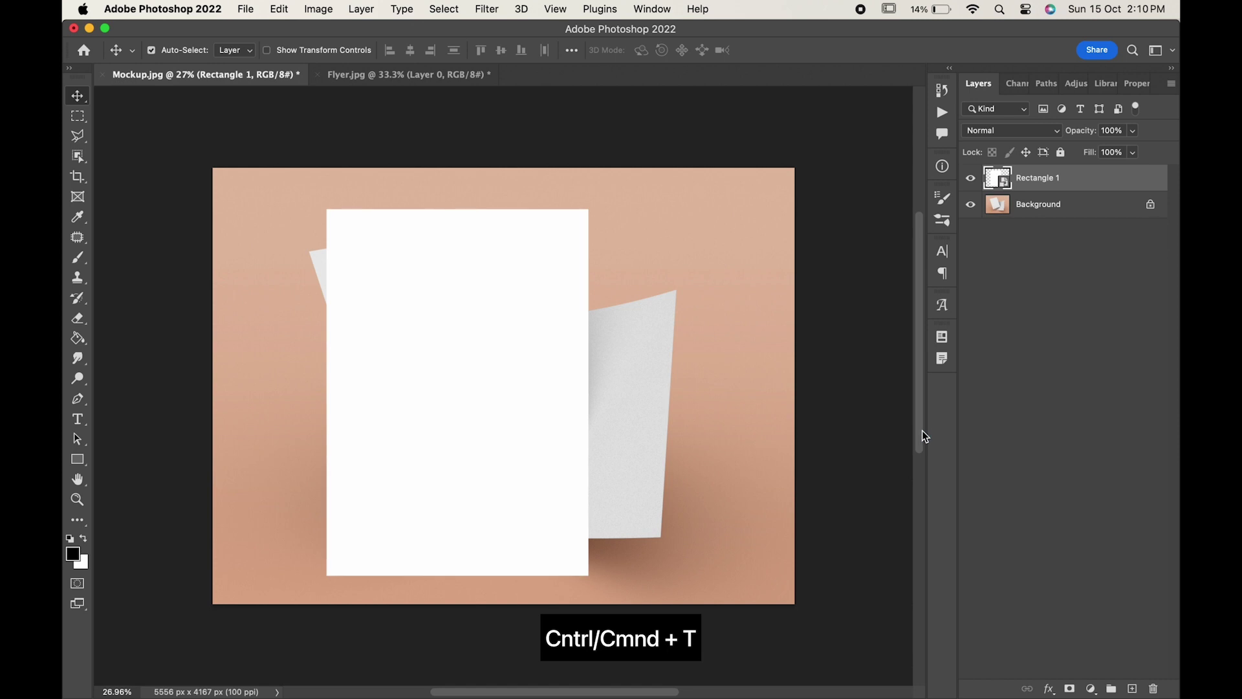
key("super+t")
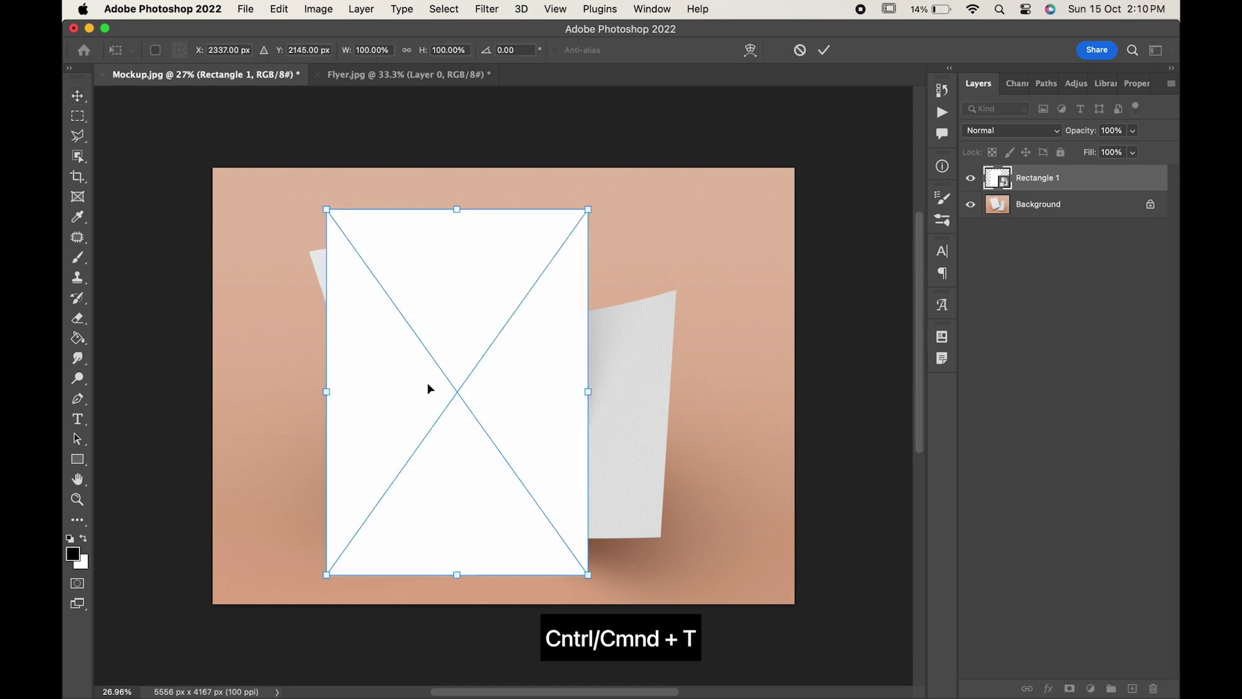
mouse_move(588, 577)
left_mouse_down()
mouse_move(480, 424)
mouse_move(493, 431)
left_mouse_up()
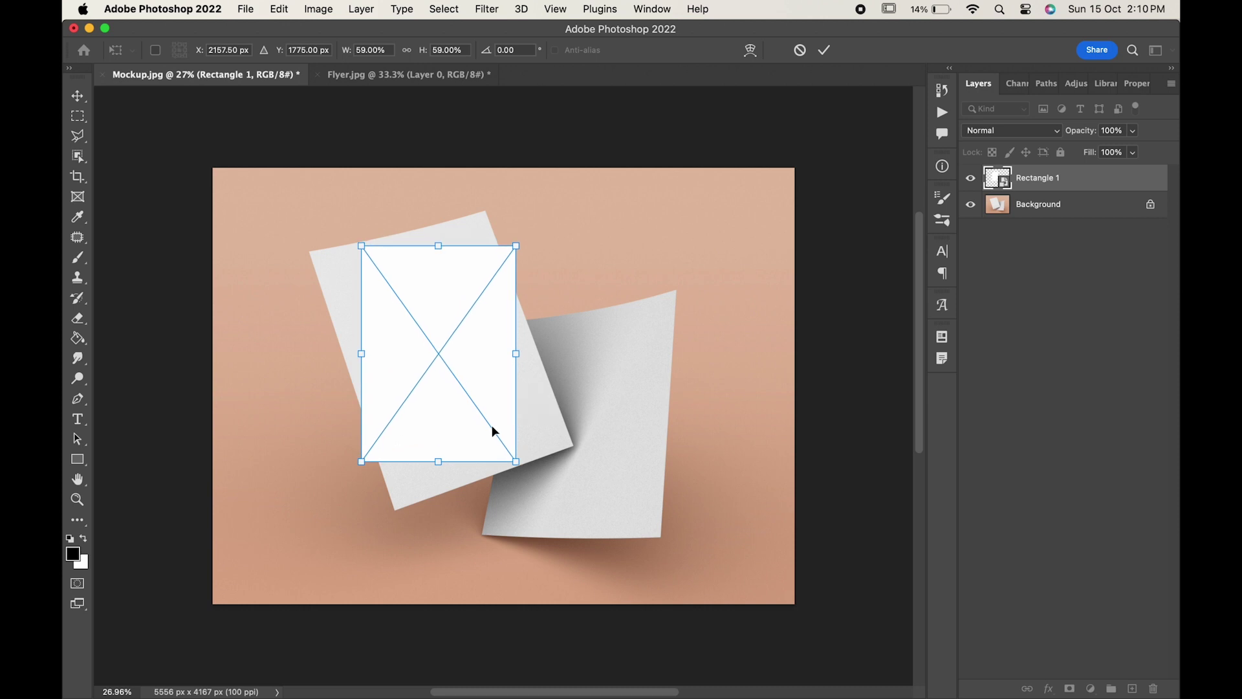
Step: Distort the rectangle so its four corners sit on the tilted front sheet's corners
right_click(446, 360)
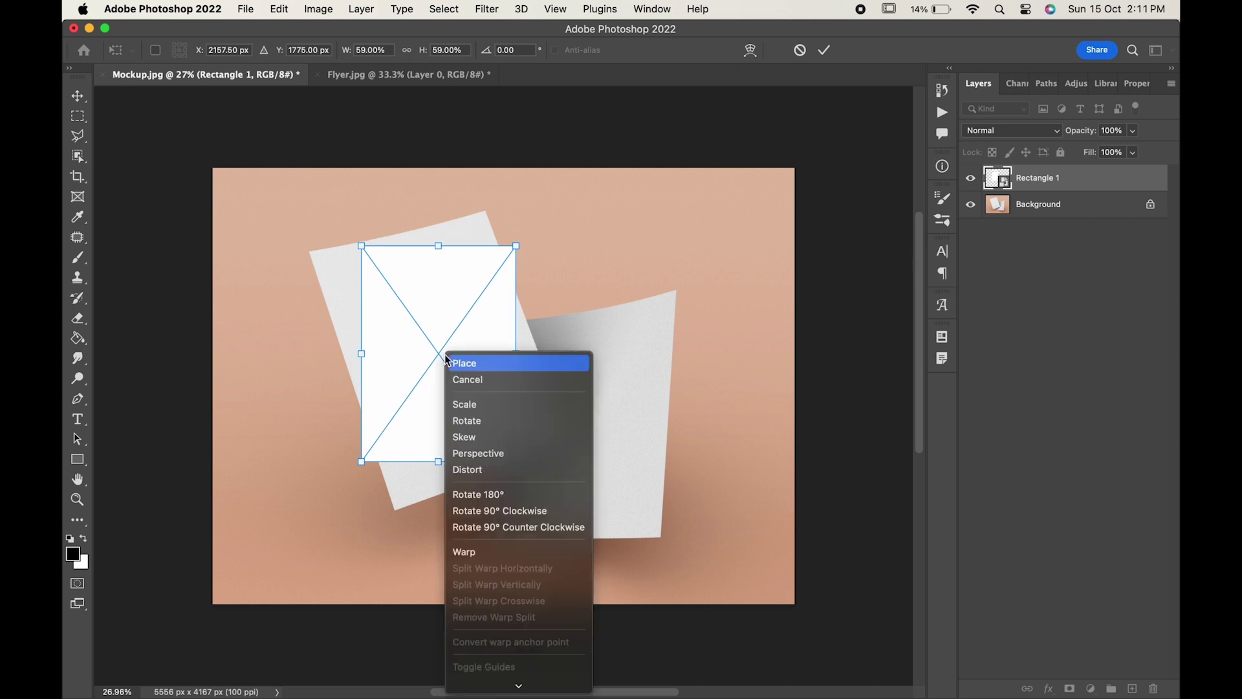
left_click(472, 474)
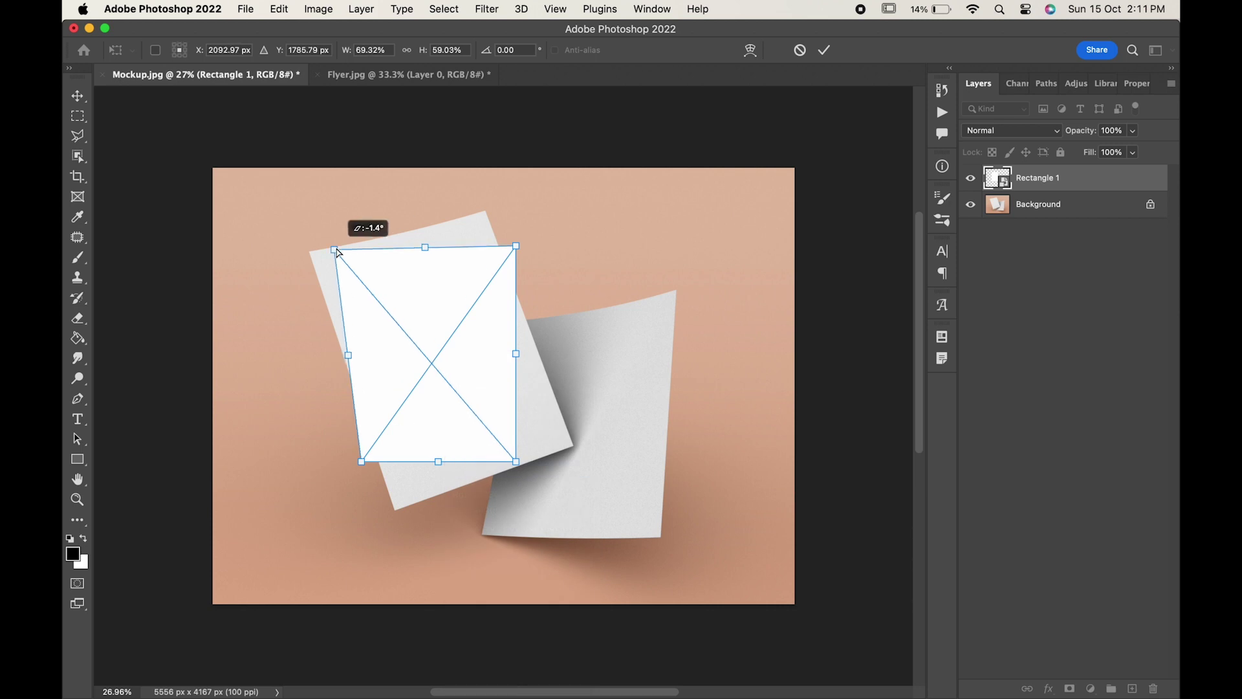
left_click_drag(367, 251, 309, 254)
left_click_drag(515, 246, 486, 209)
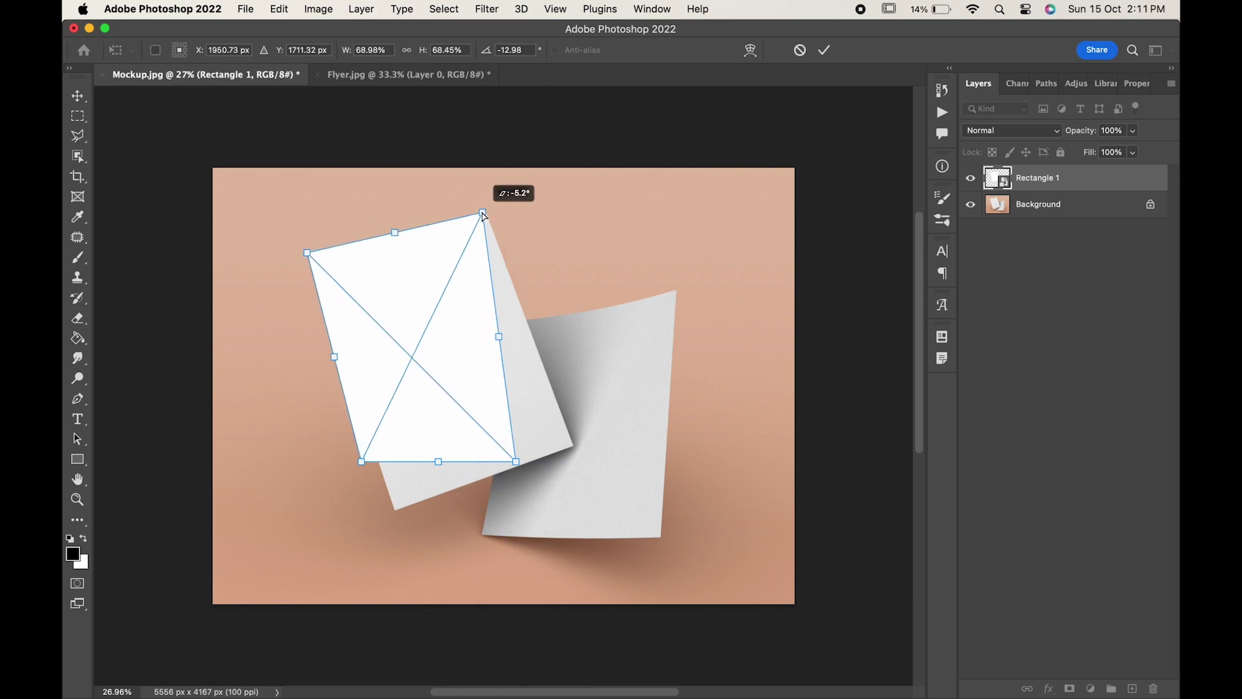
left_click_drag(515, 461, 575, 447)
left_click_drag(362, 463, 394, 511)
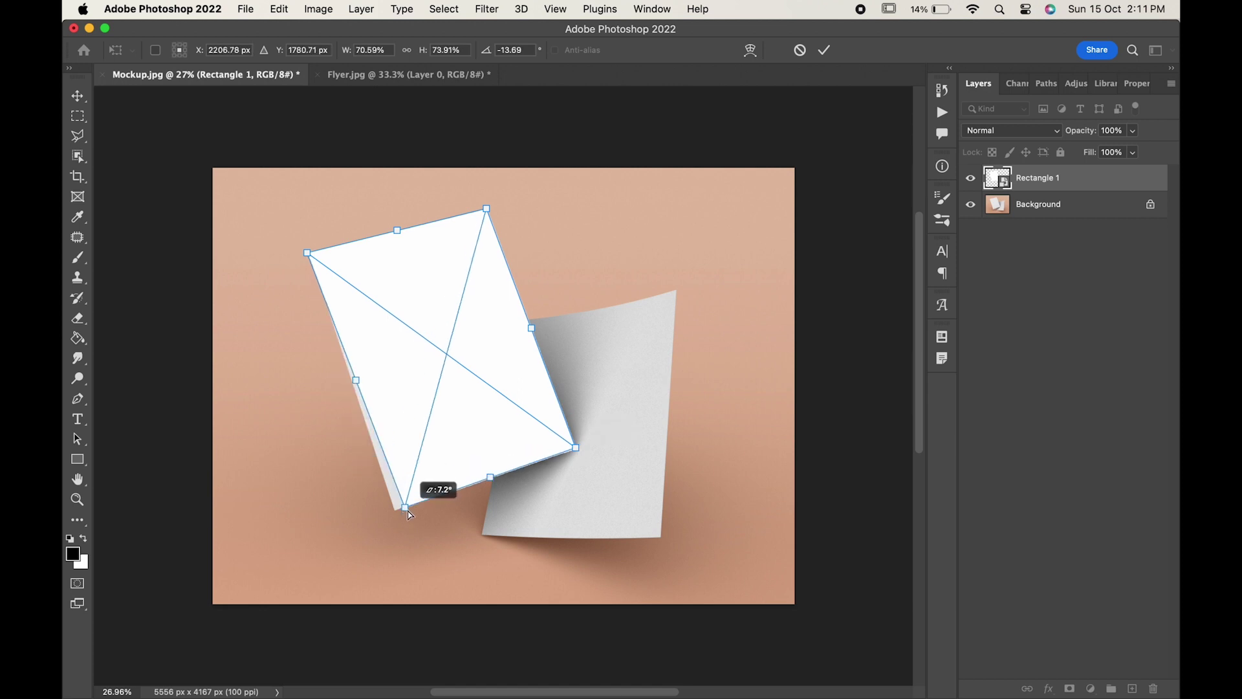
Step: Lower the layer fill to 4% and fine-tune each corner onto the sheet edges
left_click_drag(1093, 157, 1009, 156)
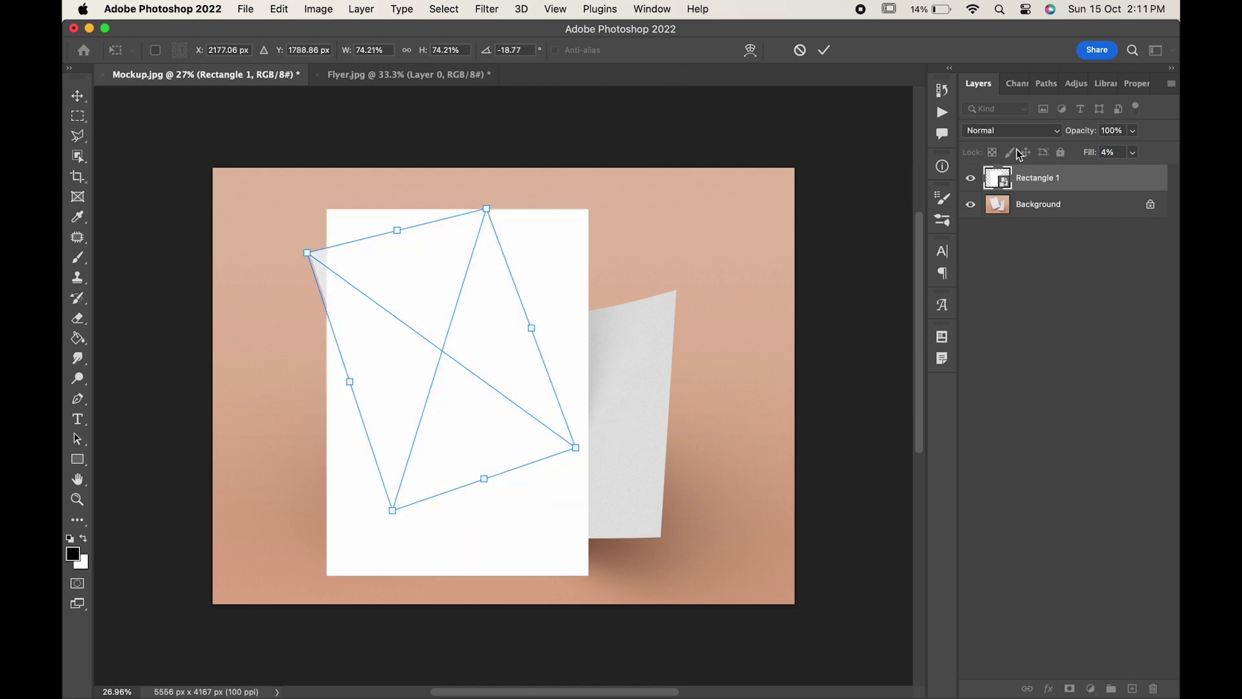
scroll(371, 301, "up", 5)
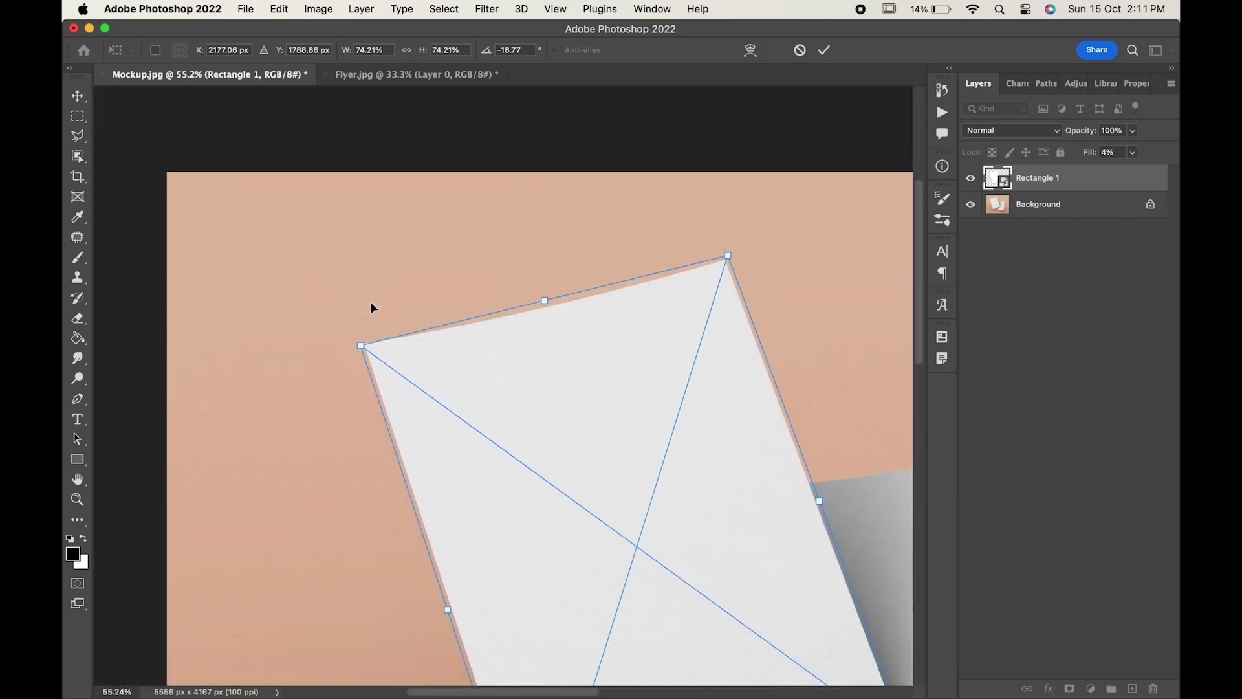
scroll(372, 308, "up", 3)
left_click_drag(283, 326, 291, 324)
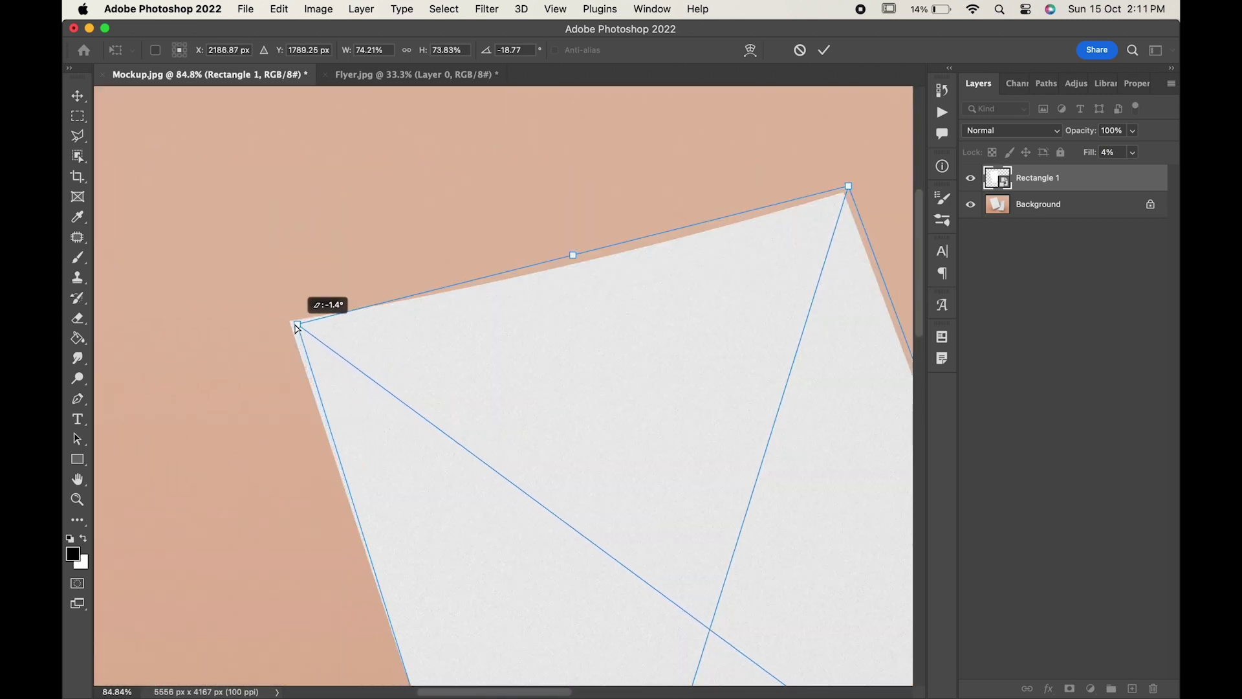
scroll(477, 324, "right", 5)
left_click_drag(640, 187, 637, 198)
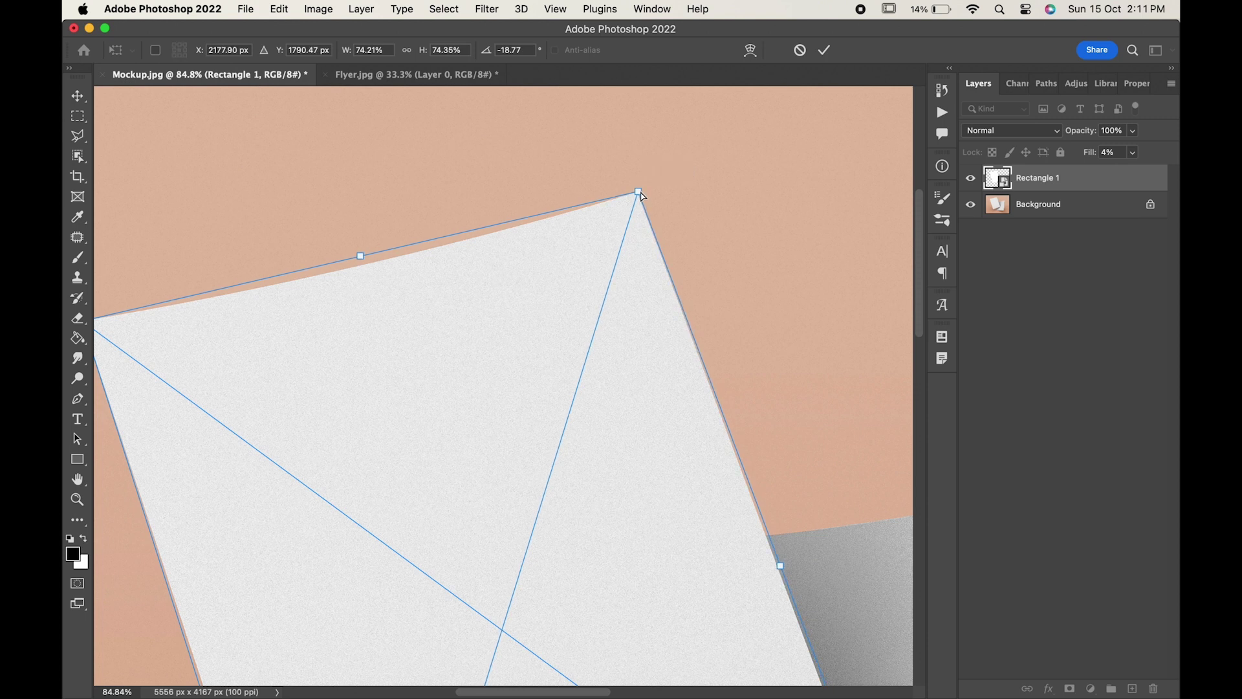
scroll(691, 453, "down", 3)
scroll(690, 452, "right", 2)
left_click_drag(690, 452, 695, 456)
scroll(694, 456, "down", 3)
scroll(694, 456, "left", 3)
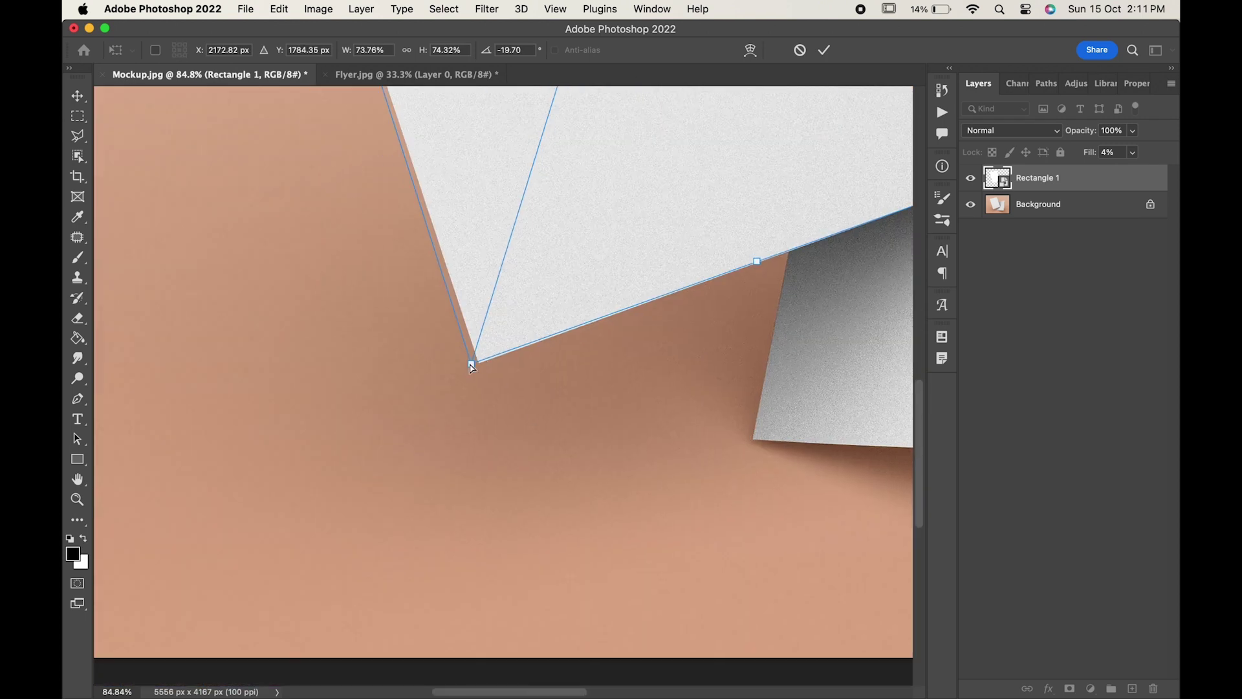
left_click_drag(472, 354, 477, 355)
scroll(511, 326, "down", 1)
scroll(512, 333, "down", 1)
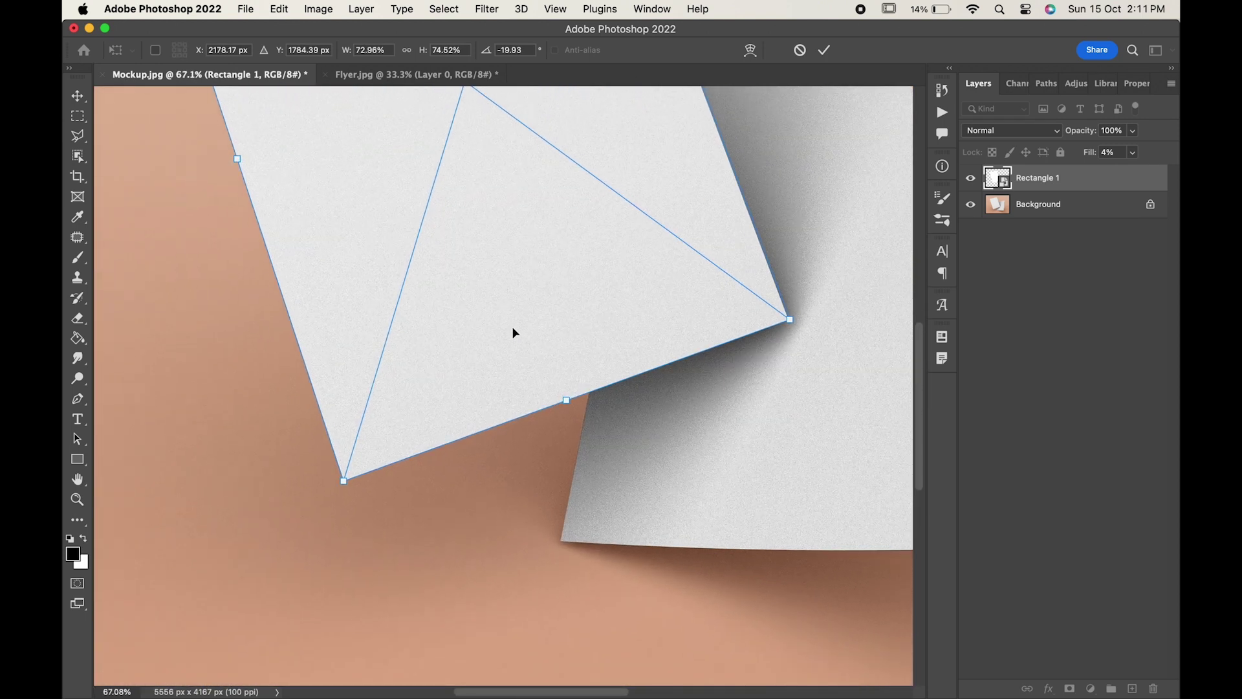
Step: Warp the rectangle's right and top edges to follow the front sheet, and apply the warp
right_click(513, 330)
left_click(546, 527)
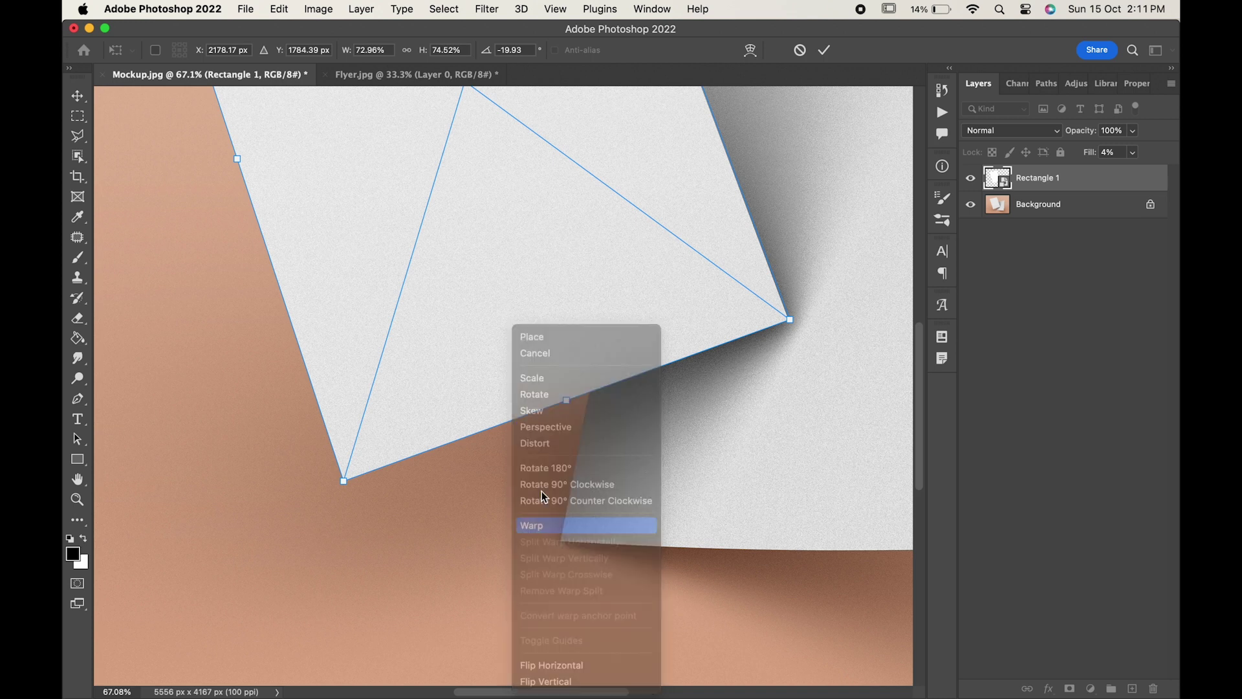
scroll(530, 364, "up", 3)
scroll(531, 367, "up", 2)
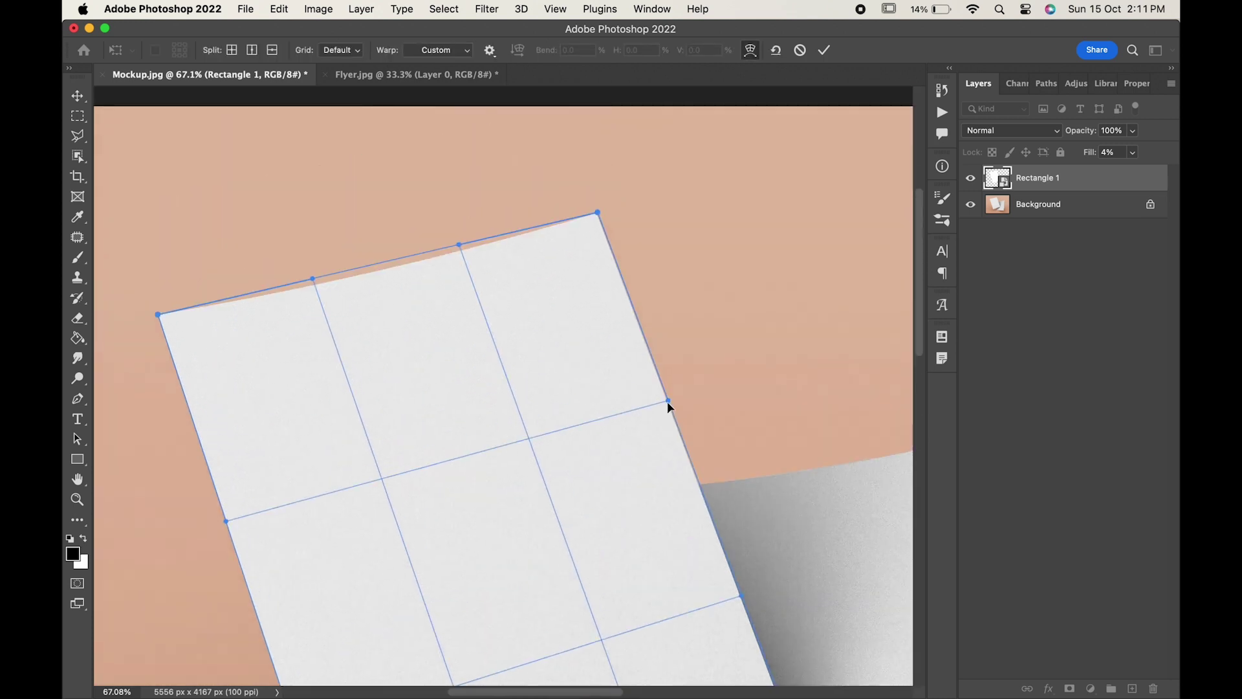
left_click_drag(667, 401, 665, 405)
left_click_drag(311, 281, 319, 289)
left_click_drag(458, 245, 466, 252)
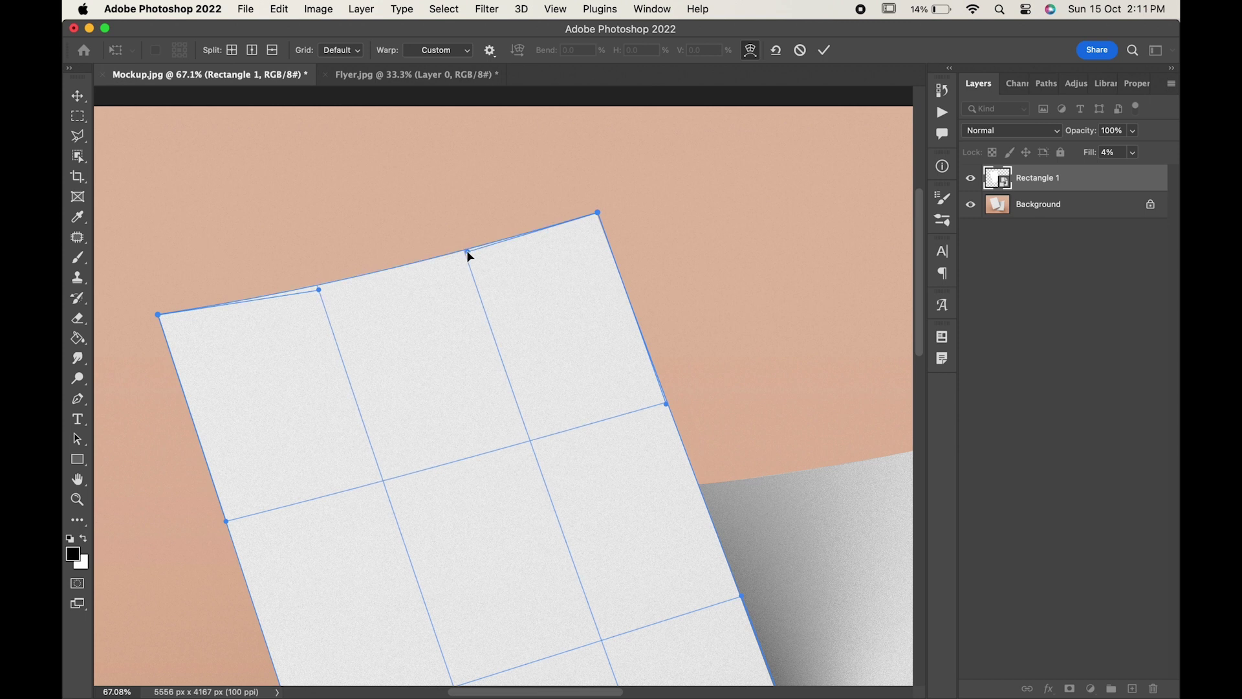
scroll(250, 479, "down", 3)
scroll(249, 479, "down", 2)
scroll(250, 479, "right", 3)
scroll(249, 480, "up", 2)
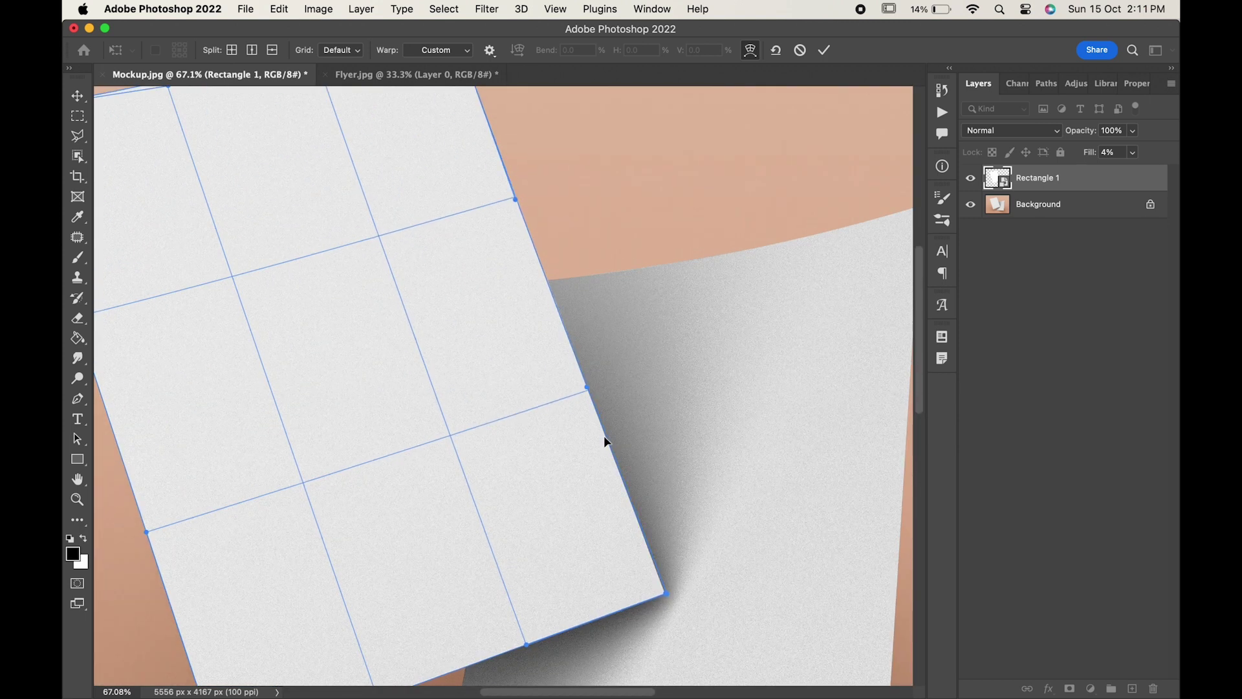
scroll(592, 379, "down", 3)
key("Return")
scroll(621, 321, "down", 2)
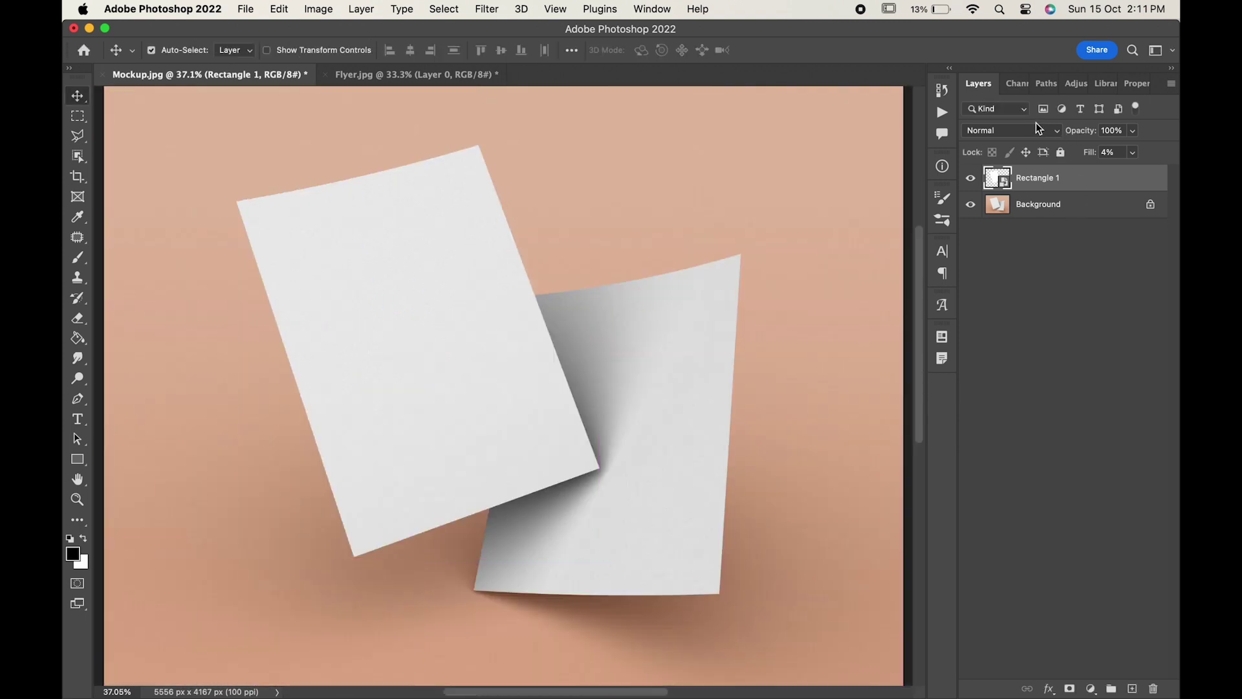
Step: Restore the rectangle's fill to 100%, blend it with Multiply, and deselect the layer
left_click_drag(1084, 145, 1157, 157)
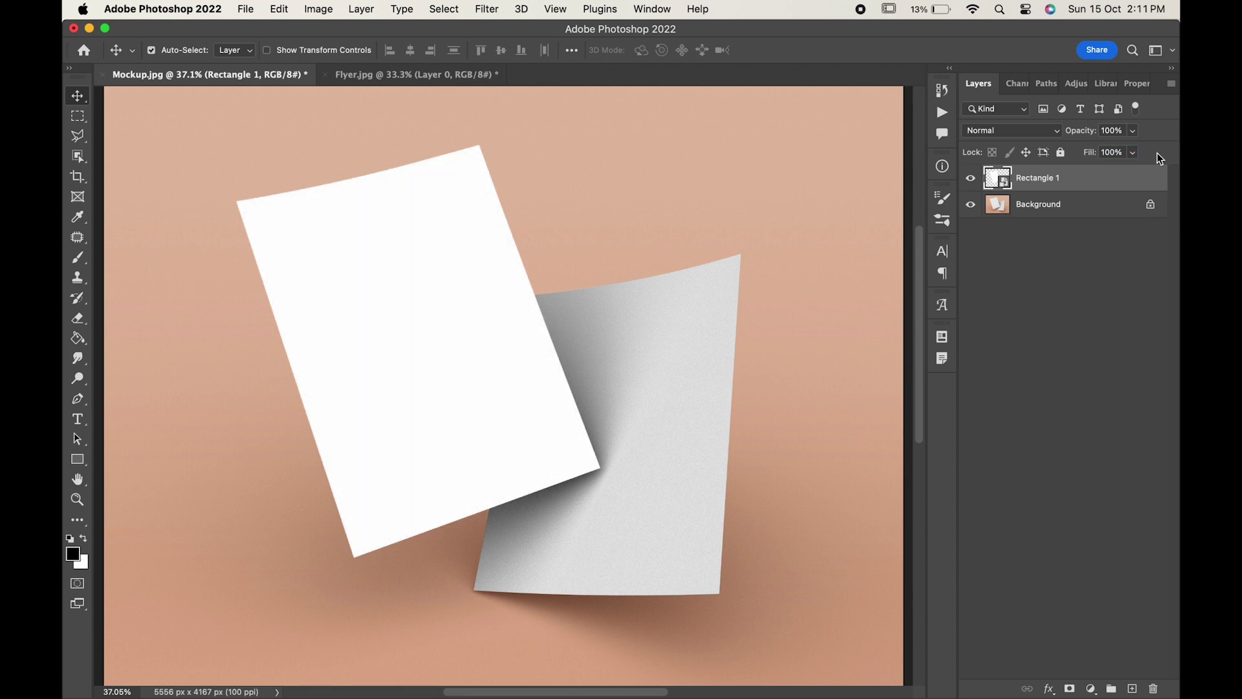
left_click(998, 130)
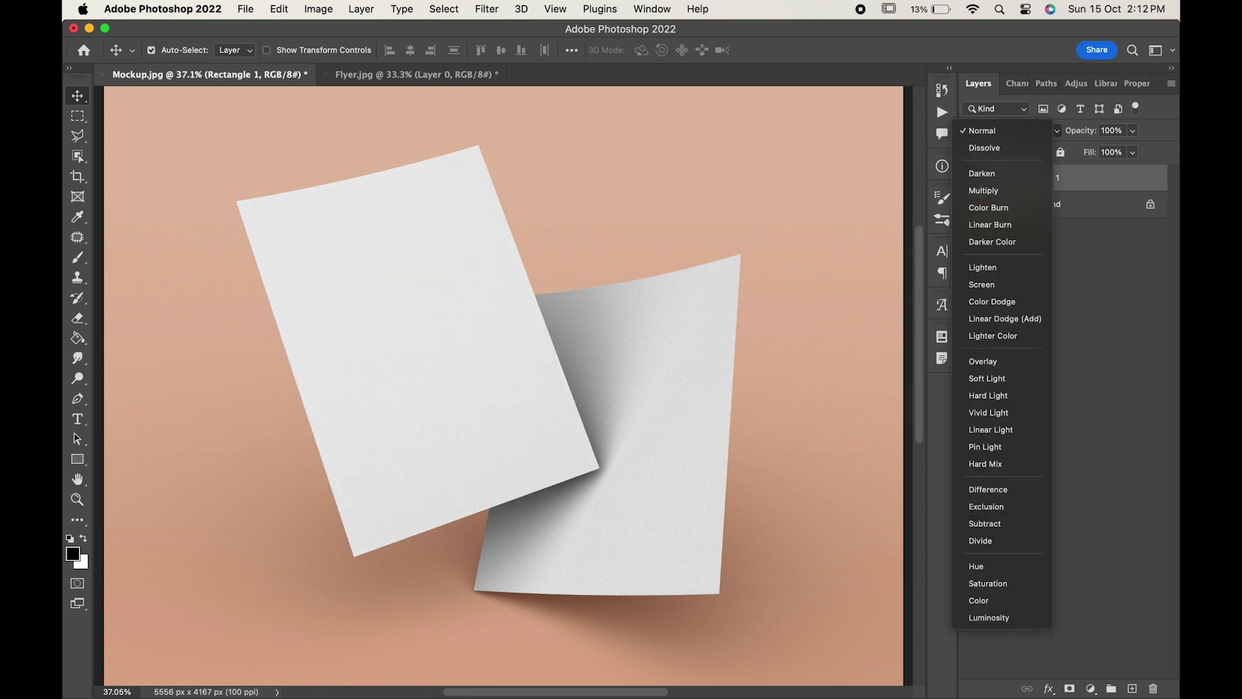
left_click(987, 192)
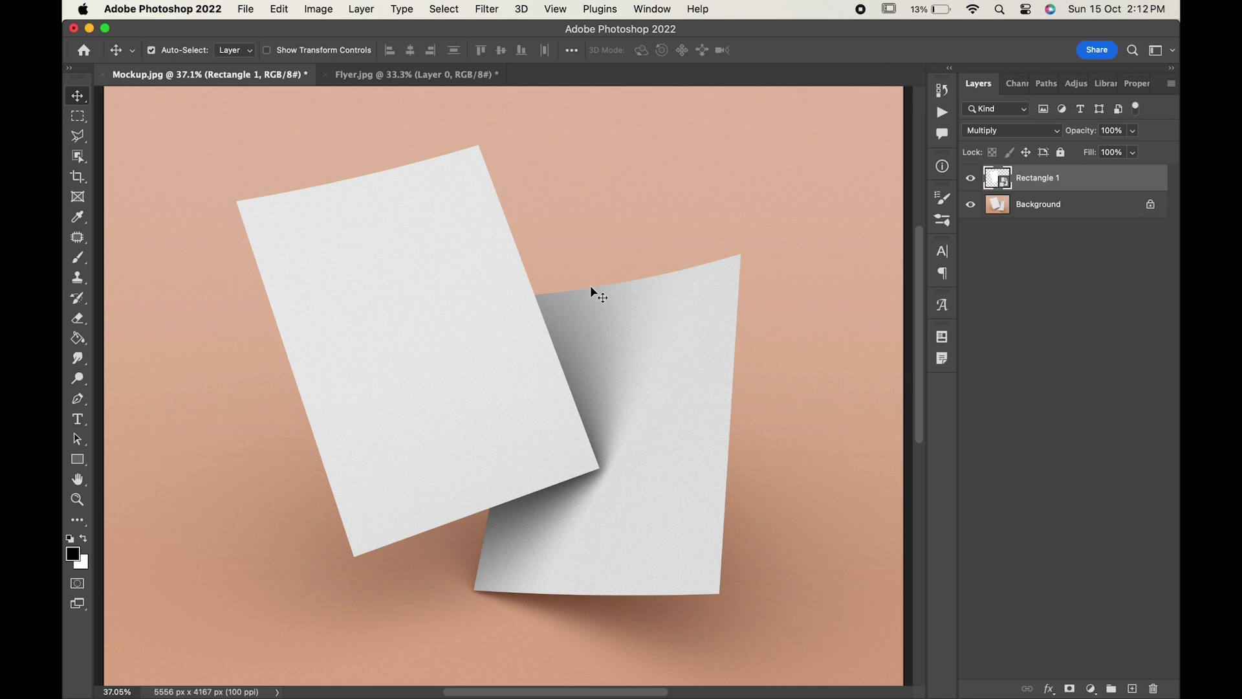
scroll(317, 315, "down", 3)
left_click(601, 350)
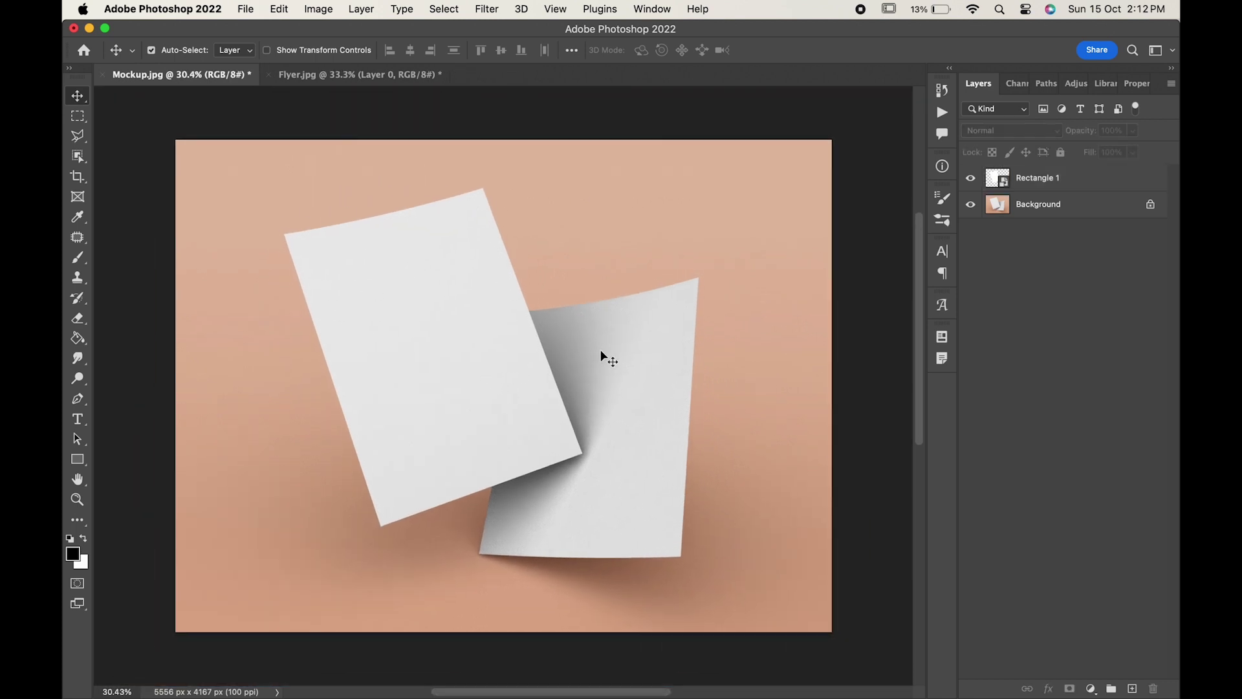
Step: Create a second 2500 × 3500 px rectangle
left_click(77, 459)
left_click(456, 212)
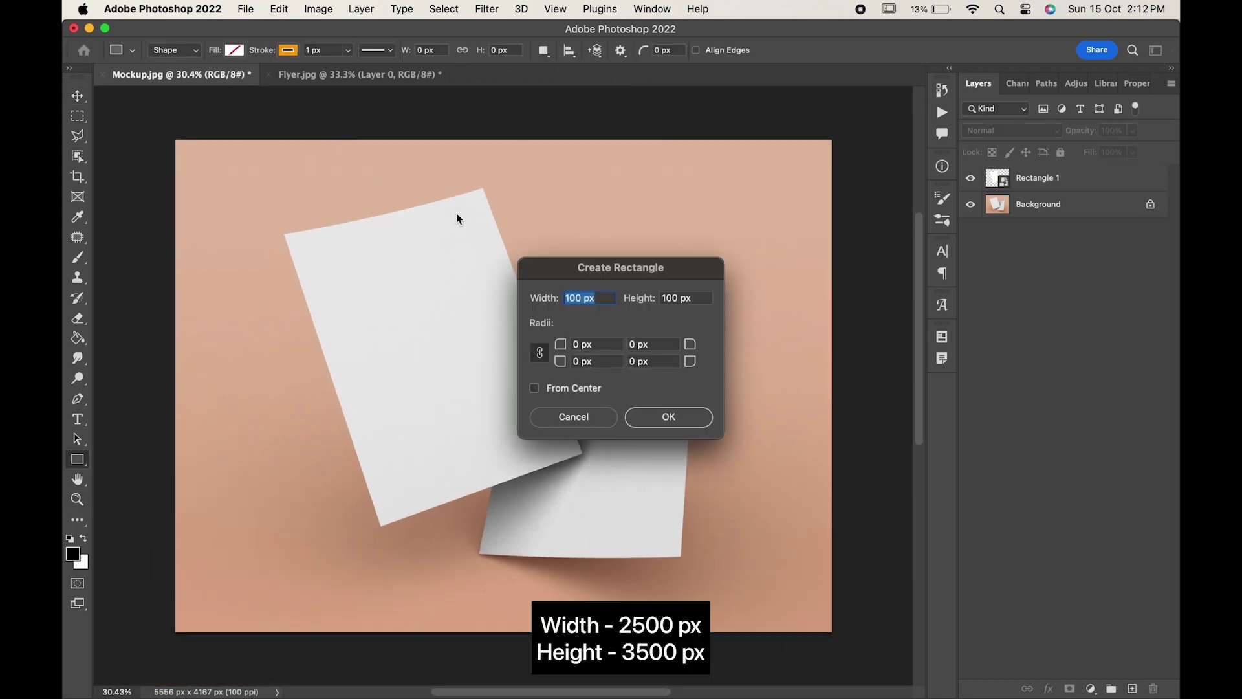
type("2500")
key("Tab")
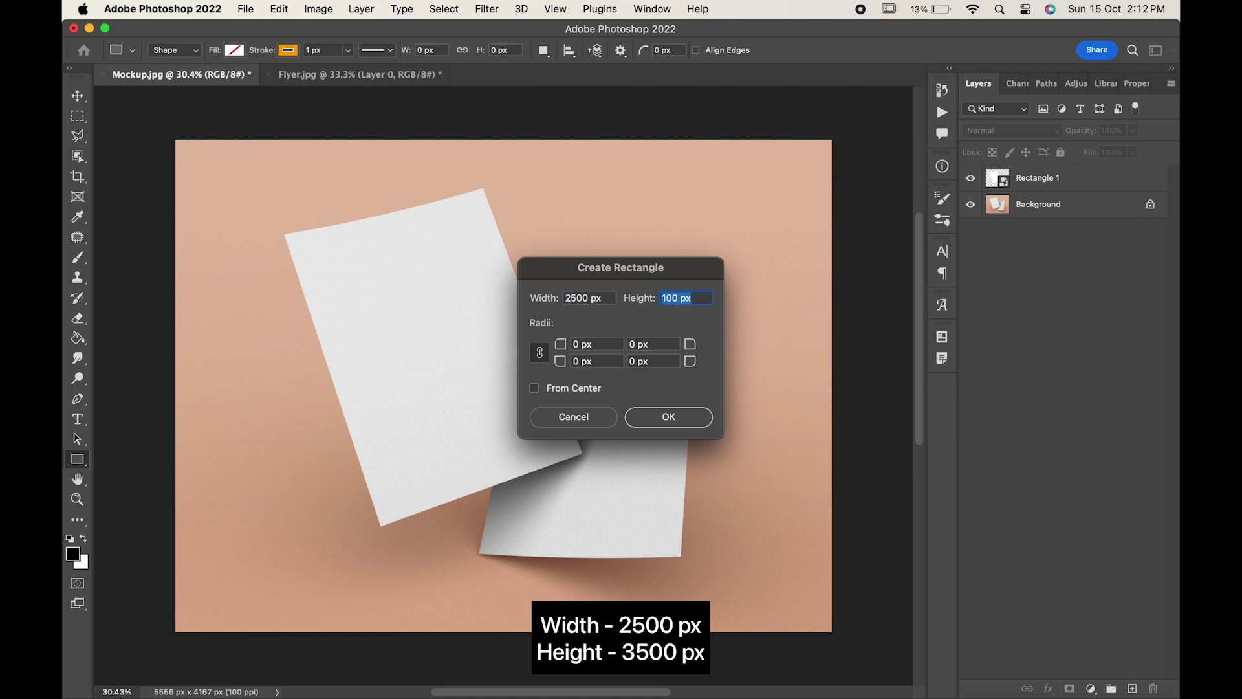
type("3500")
key("Return")
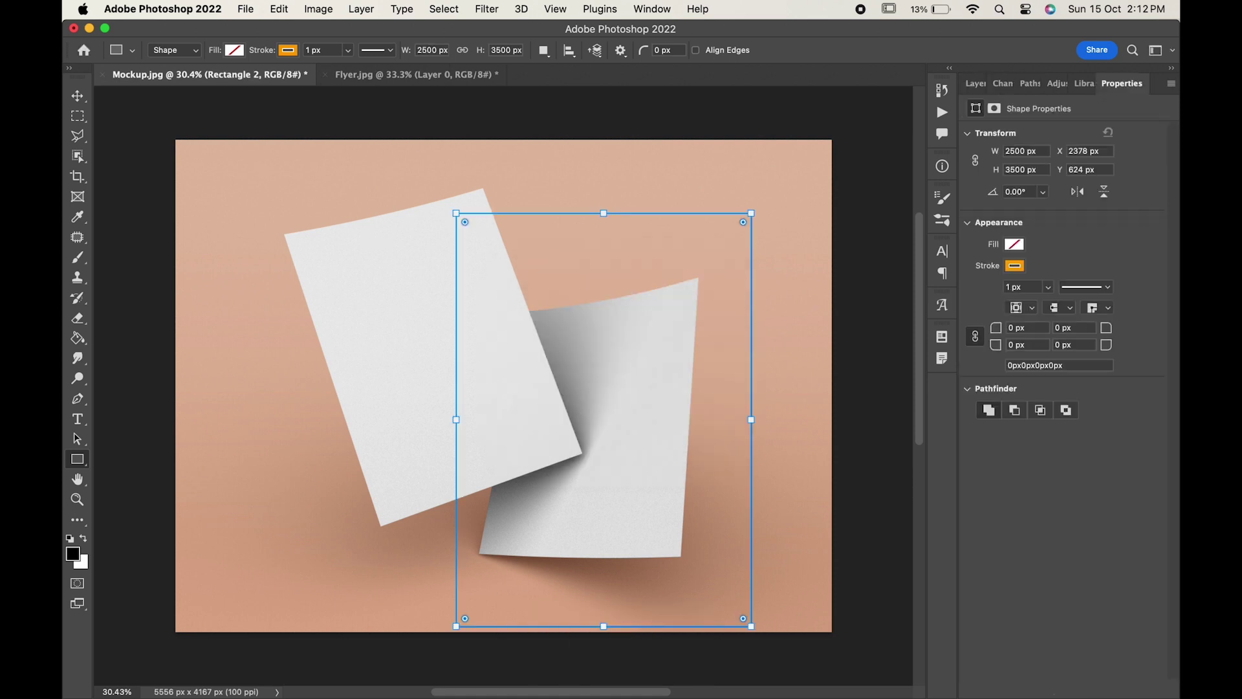
Step: Fill the new rectangle white with no stroke and move it over the right sheet
left_click(234, 54)
left_click(169, 81)
left_click(288, 50)
left_click(197, 85)
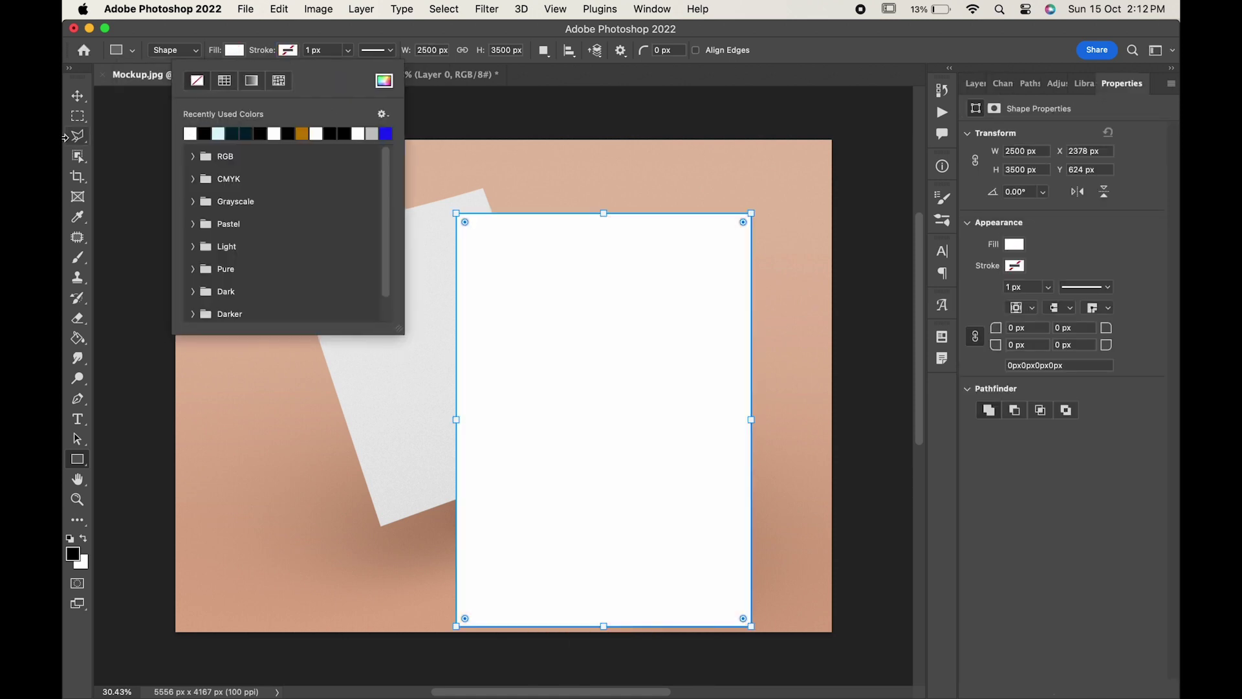
left_click(78, 95)
left_click_drag(679, 345, 639, 331)
left_click(978, 83)
right_click(1056, 180)
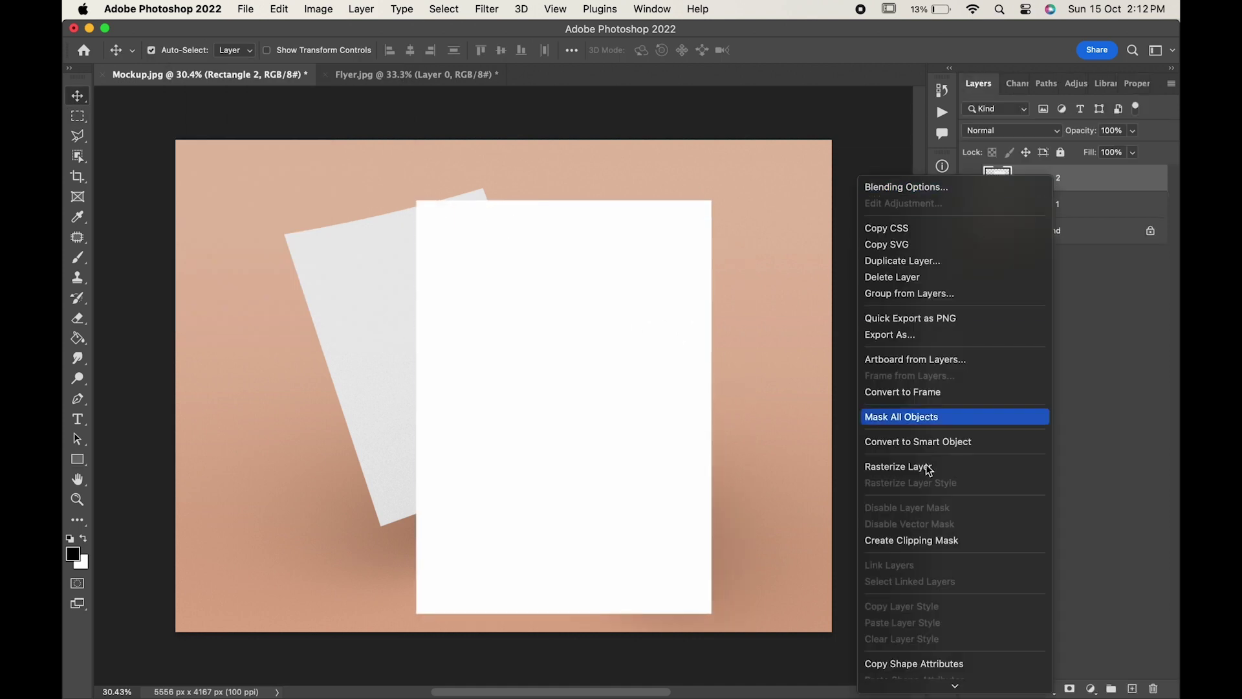
Step: Convert Rectangle 2 to a smart object and start a Distort transform on it
left_click(897, 443)
key("ctrl+t")
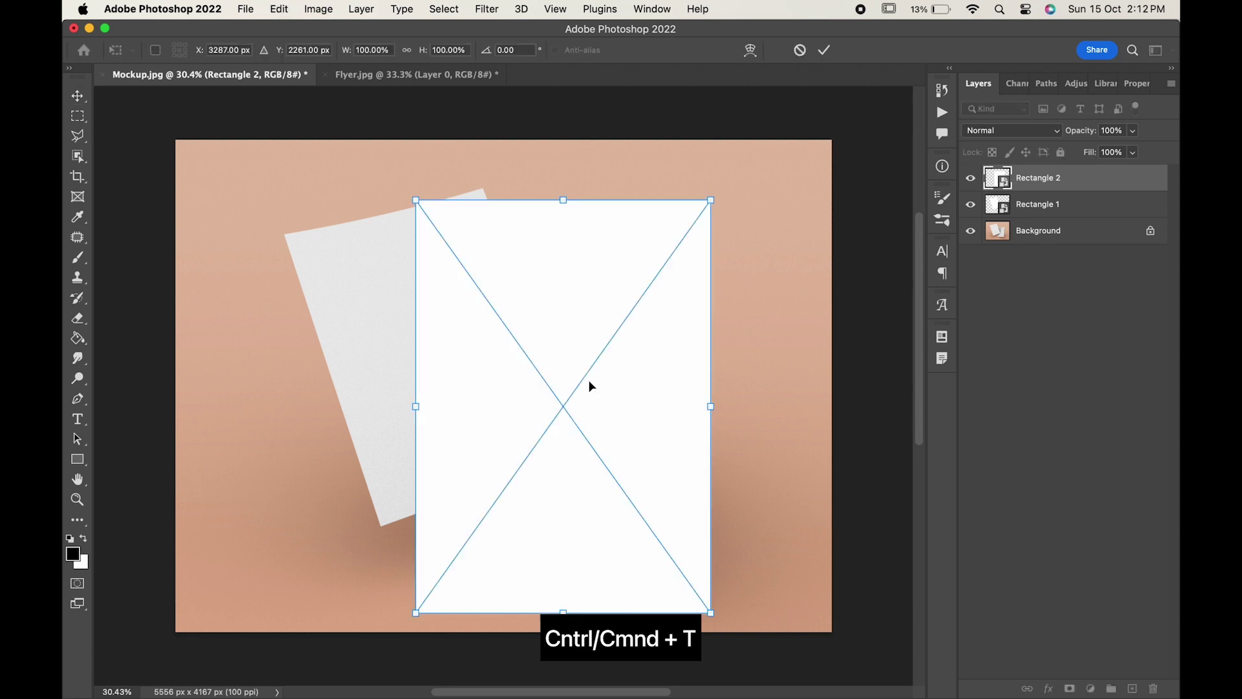
right_click(589, 387)
left_click(609, 495)
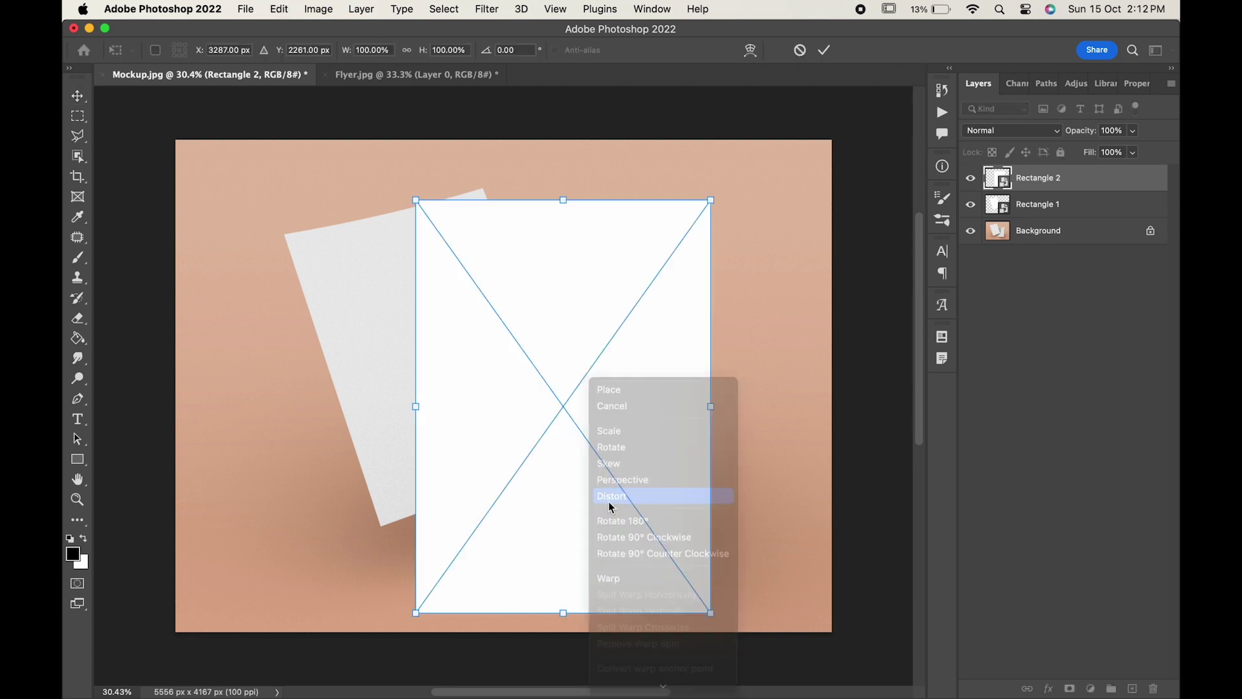
Step: Fit the rectangle's corners to the right sheet's corners, with the layer fill at 0%
left_click_drag(415, 200, 494, 242)
left_click_drag(711, 200, 697, 278)
left_click_drag(710, 612, 682, 558)
left_click_drag(1087, 152, 1006, 164)
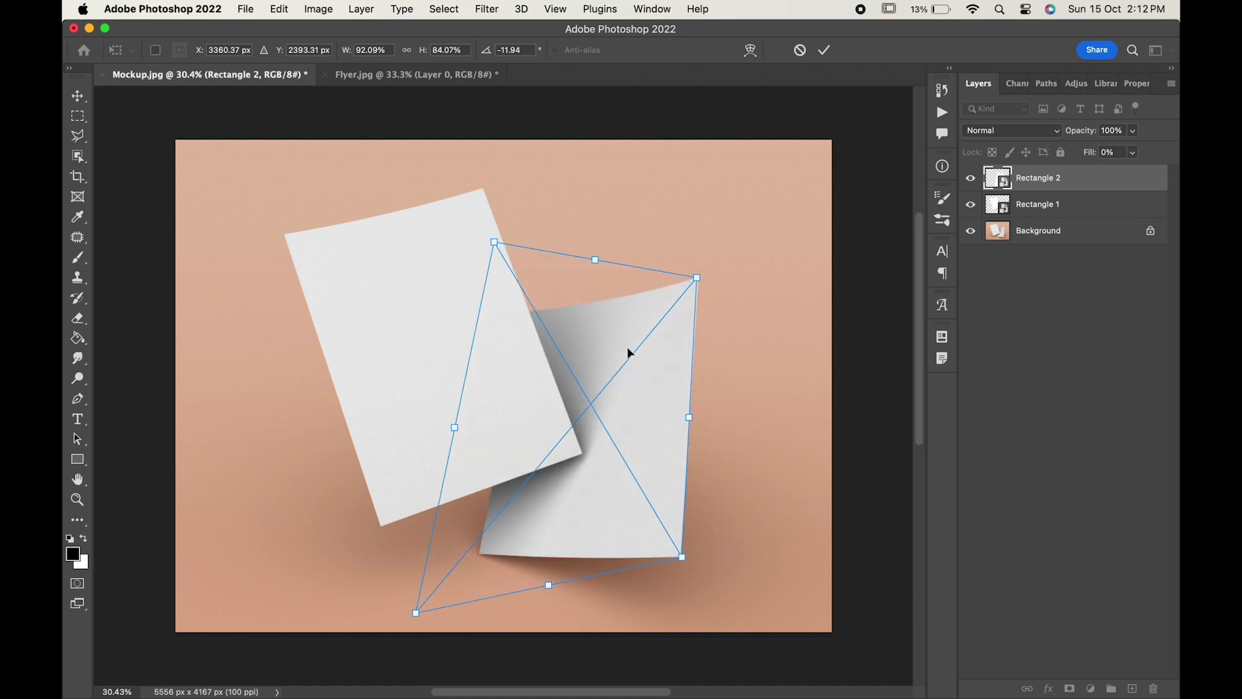
scroll(621, 357, "up", 2)
scroll(496, 205, "up", 1)
left_click_drag(493, 191, 495, 286)
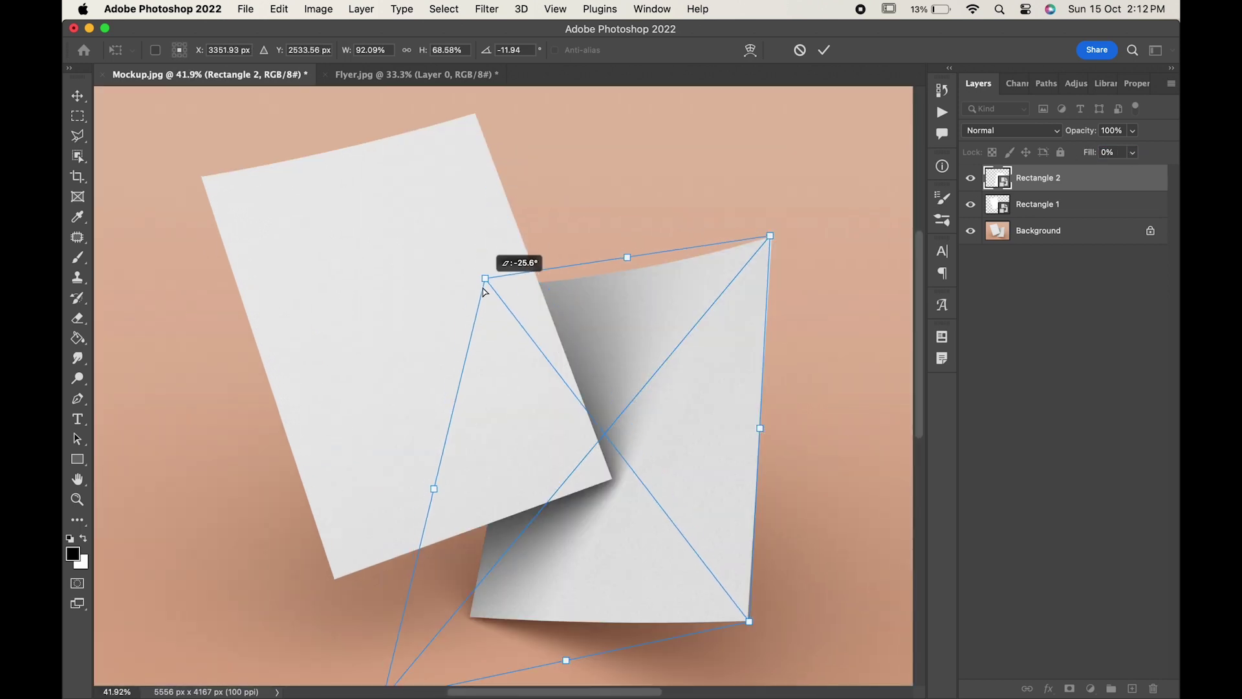
scroll(364, 615, "down", 2)
left_click_drag(372, 603, 457, 513)
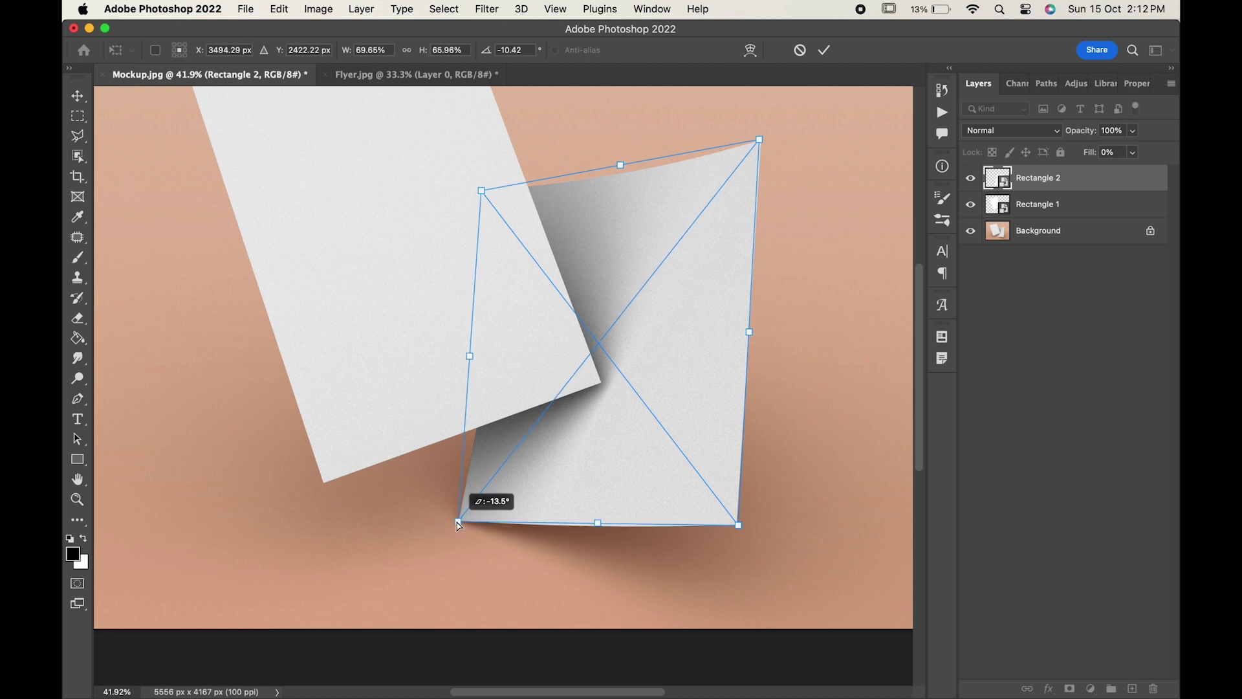
left_click_drag(481, 191, 493, 188)
scroll(503, 369, "up", 2)
Step: Warp Rectangle 2's corners and curled top edge to match the right sheet, then commit
right_click(610, 224)
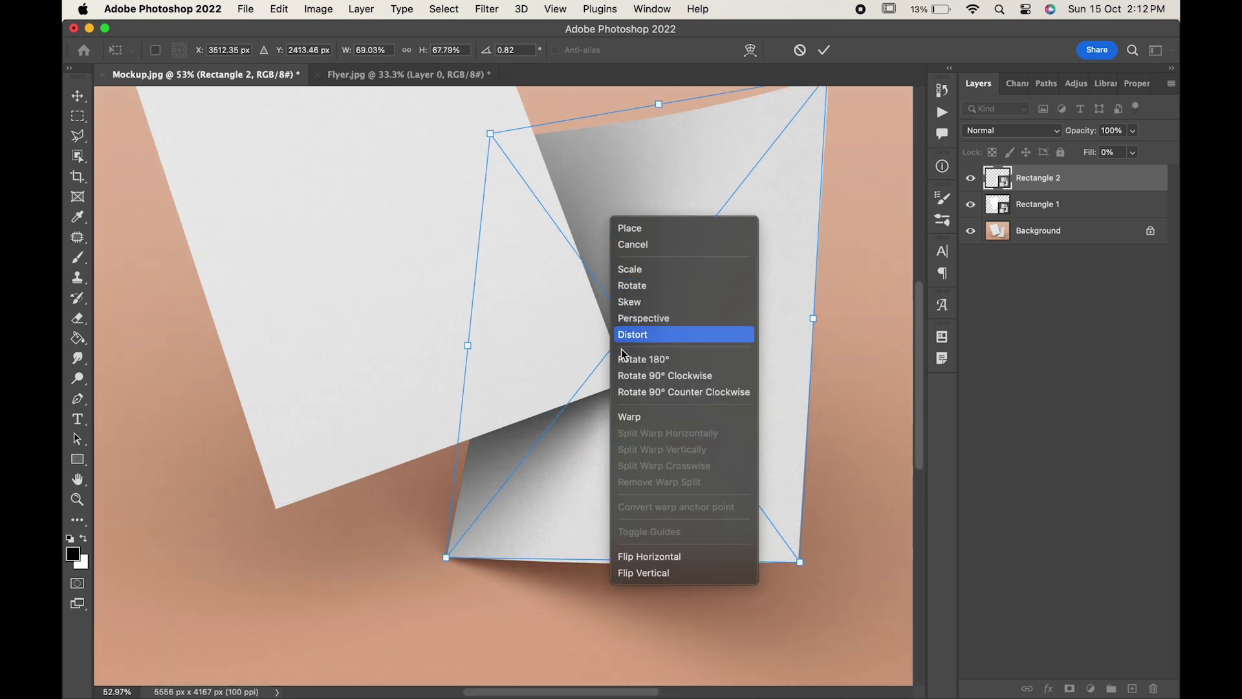
left_click(621, 418)
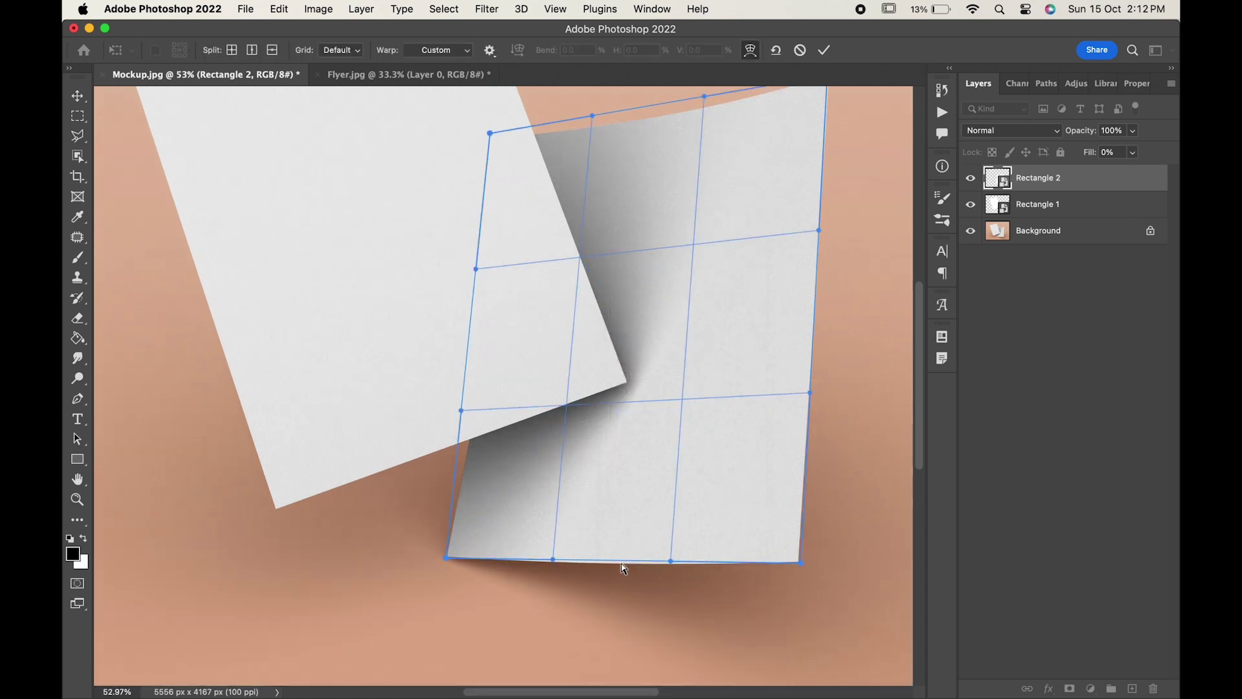
scroll(447, 565, "up", 3)
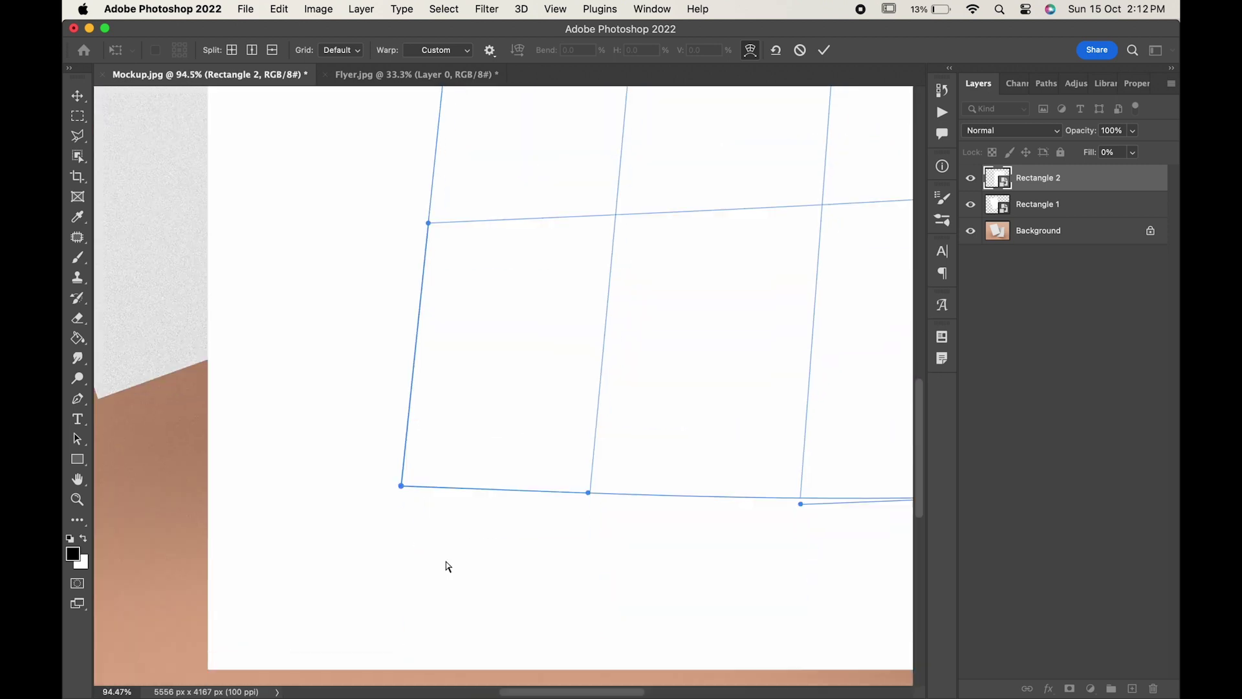
left_click_drag(402, 485, 490, 480)
scroll(544, 477, "right", 5)
scroll(655, 387, "up", 5)
scroll(654, 386, "up", 3)
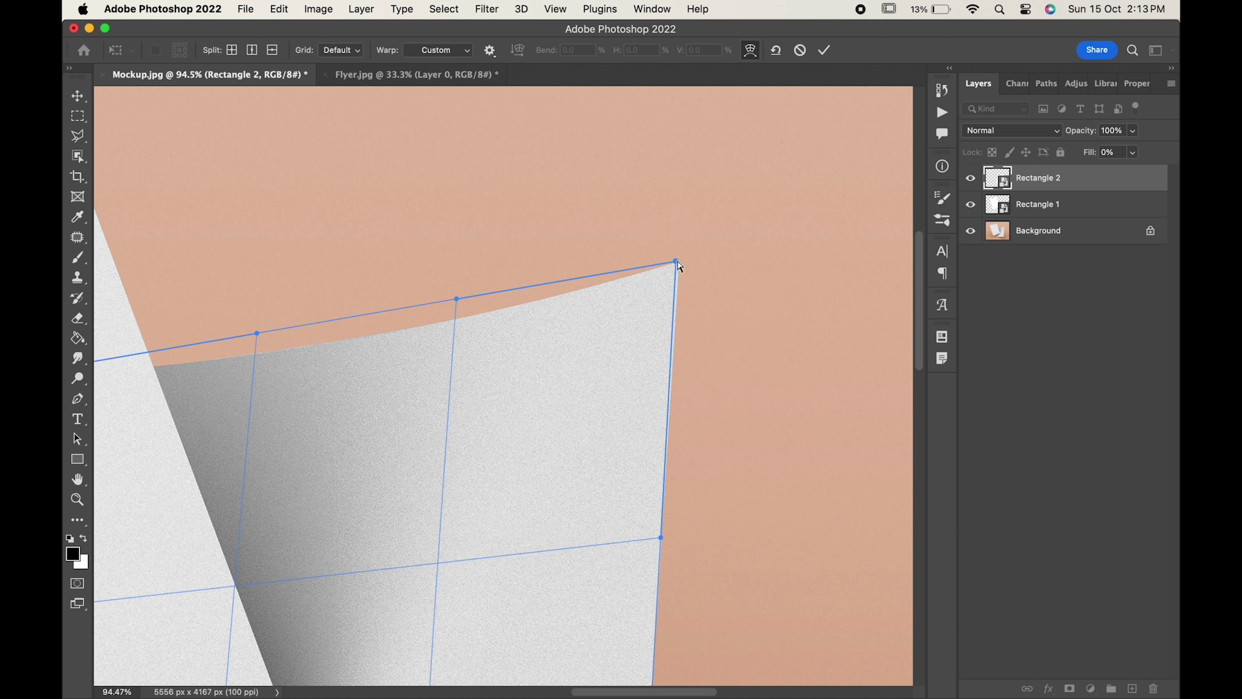
scroll(594, 239, "left", 3)
left_click_drag(595, 238, 592, 276)
left_click_drag(399, 273, 377, 307)
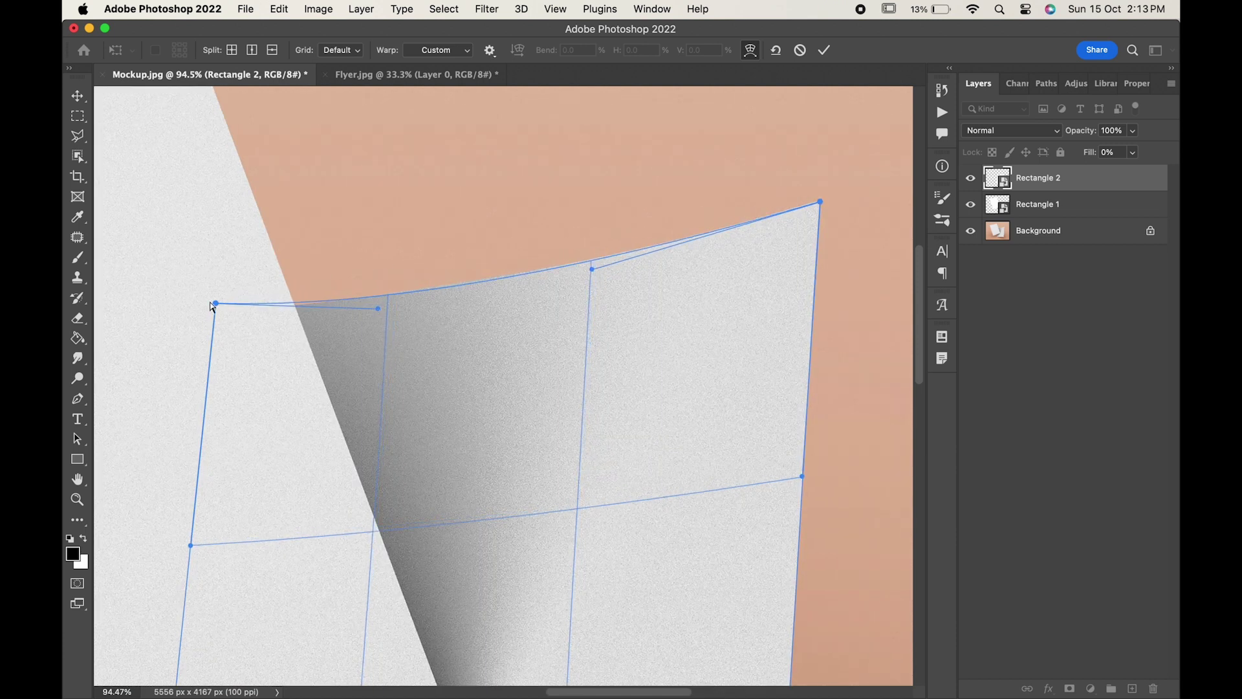
left_click_drag(215, 303, 210, 307)
left_click_drag(820, 203, 822, 201)
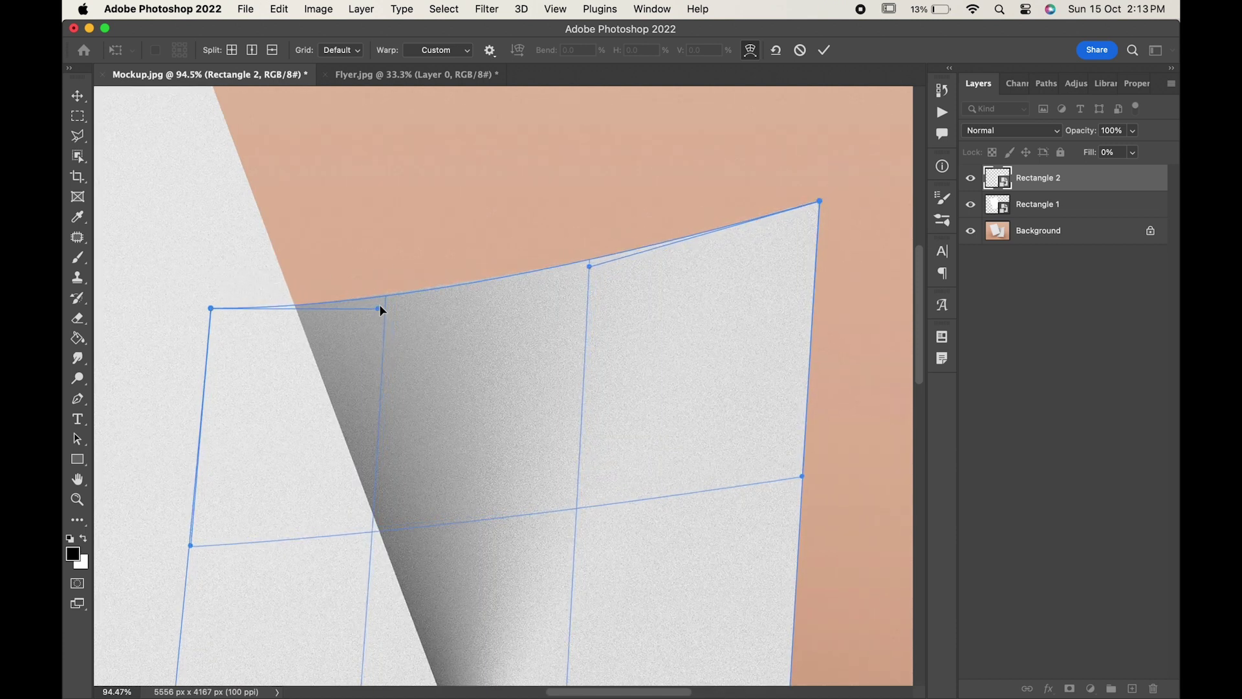
left_click_drag(379, 308, 378, 311)
scroll(246, 575, "down", 5)
scroll(340, 352, "down", 5)
scroll(352, 249, "up", 3)
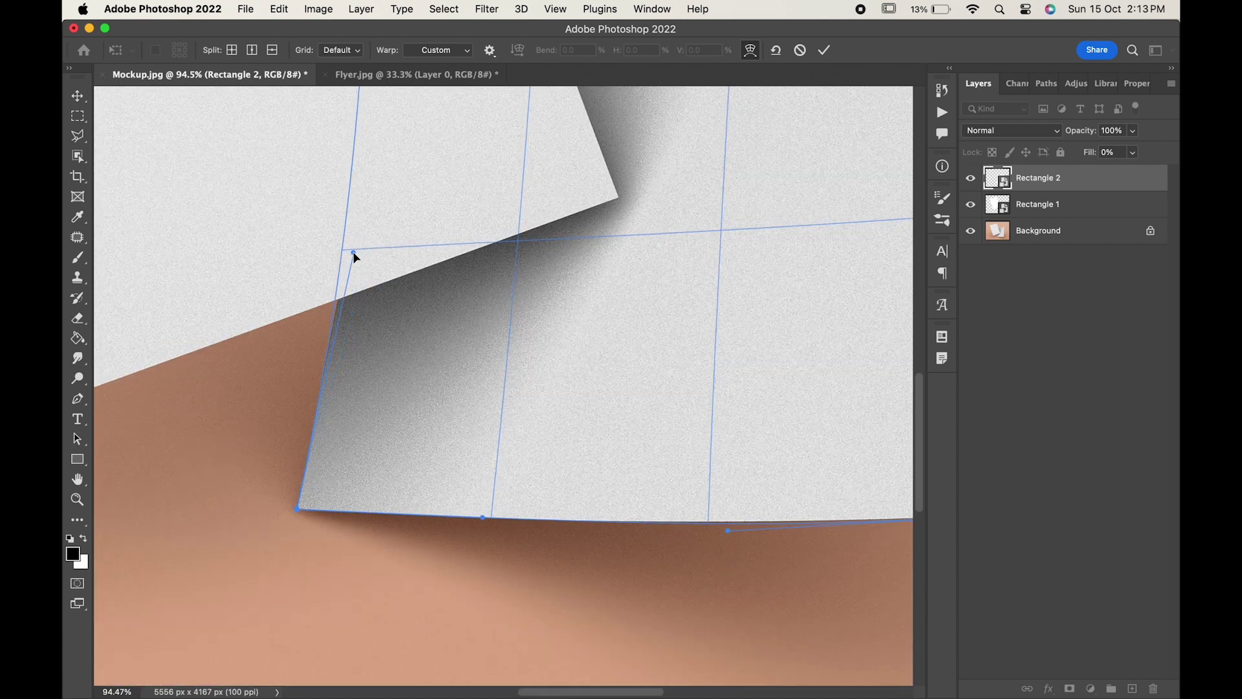
scroll(355, 143, "up", 4)
left_click_drag(334, 220, 357, 225)
scroll(358, 224, "down", 3)
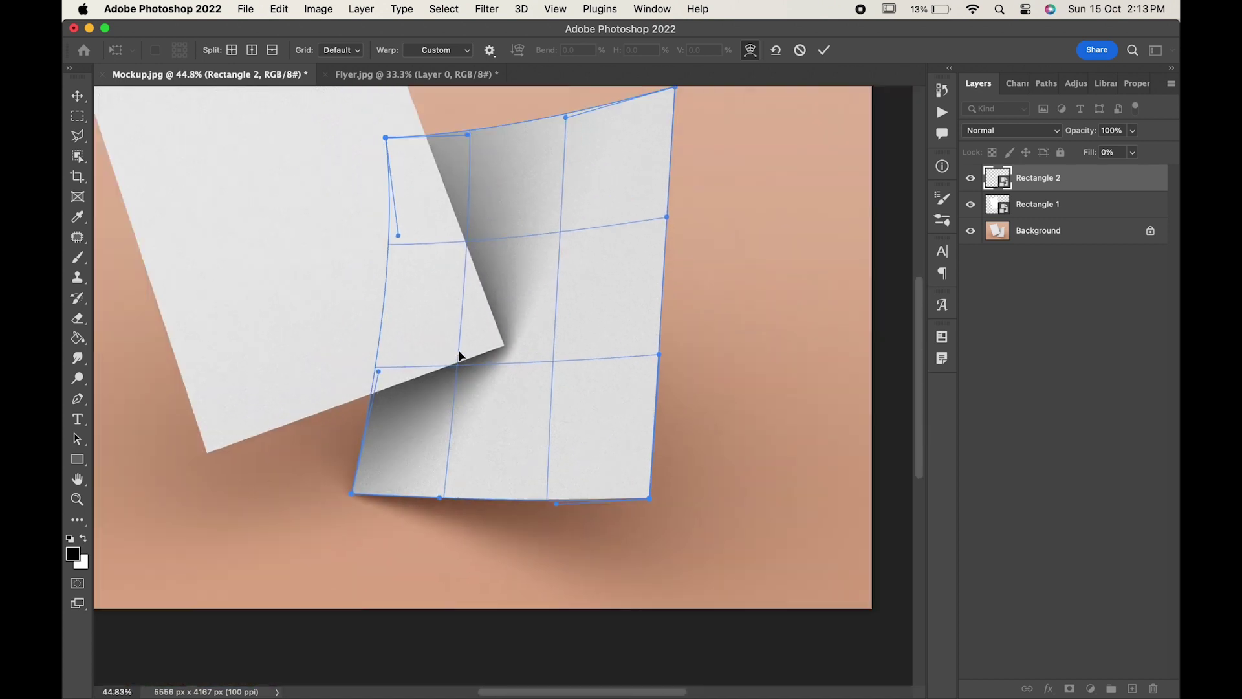
scroll(385, 259, "up", 2)
key("Return")
scroll(772, 132, "down", 2)
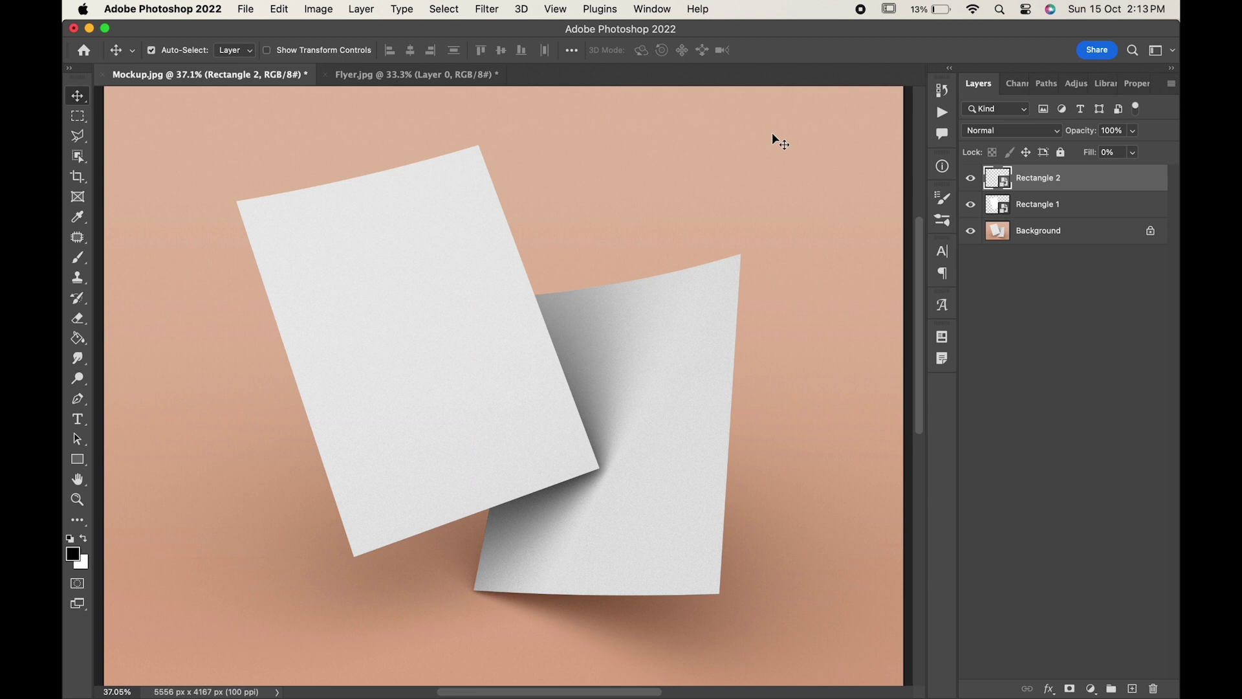
Step: Set Rectangle 2's fill back to 100% and its blend mode to Multiply
left_click_drag(1087, 161, 1178, 155)
left_click(995, 131)
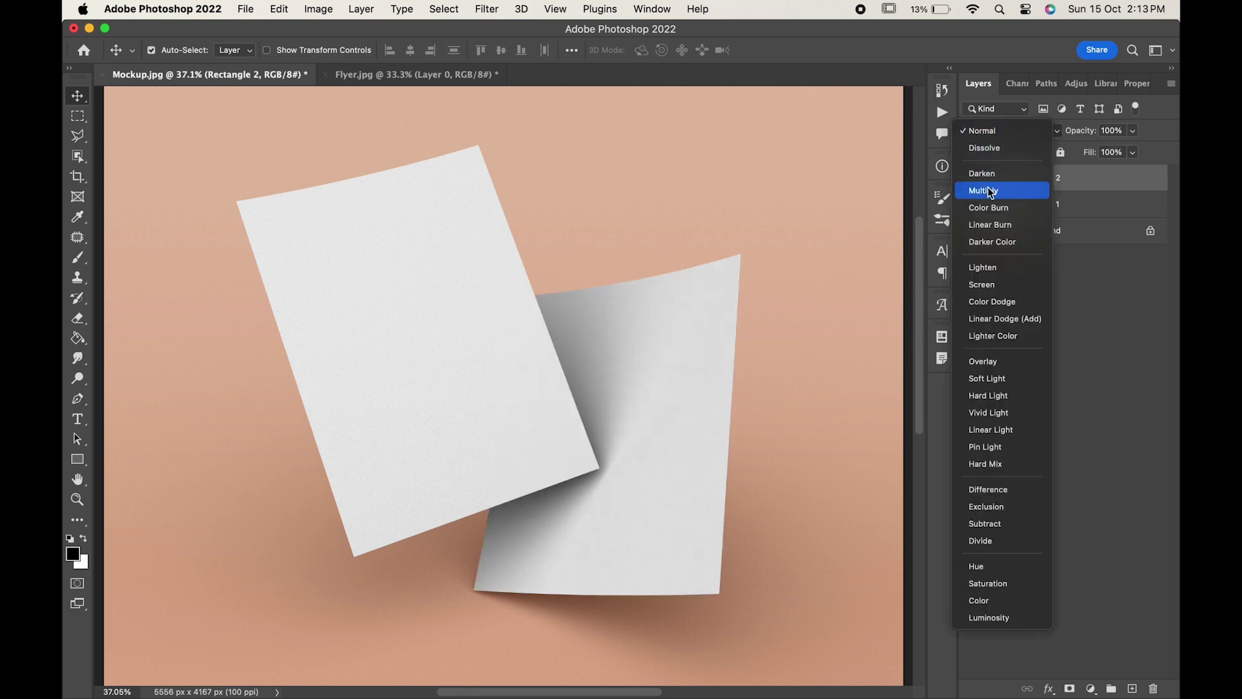
left_click(993, 193)
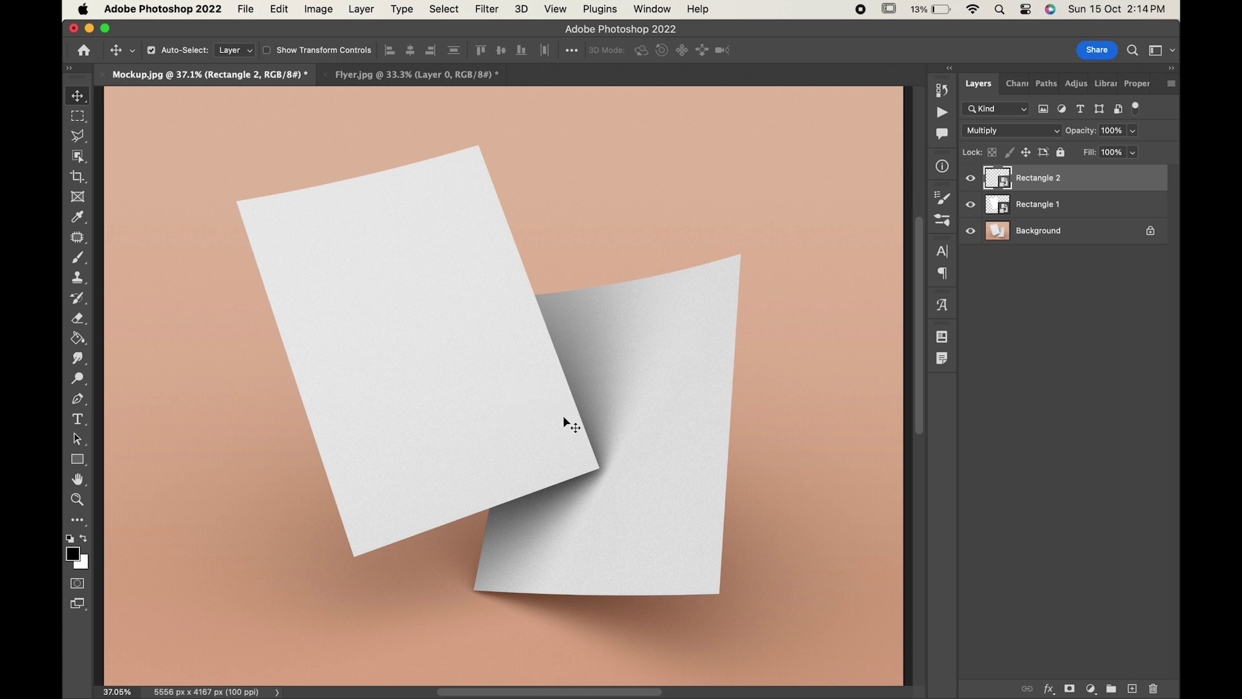
scroll(562, 416, "up", 5, "alt")
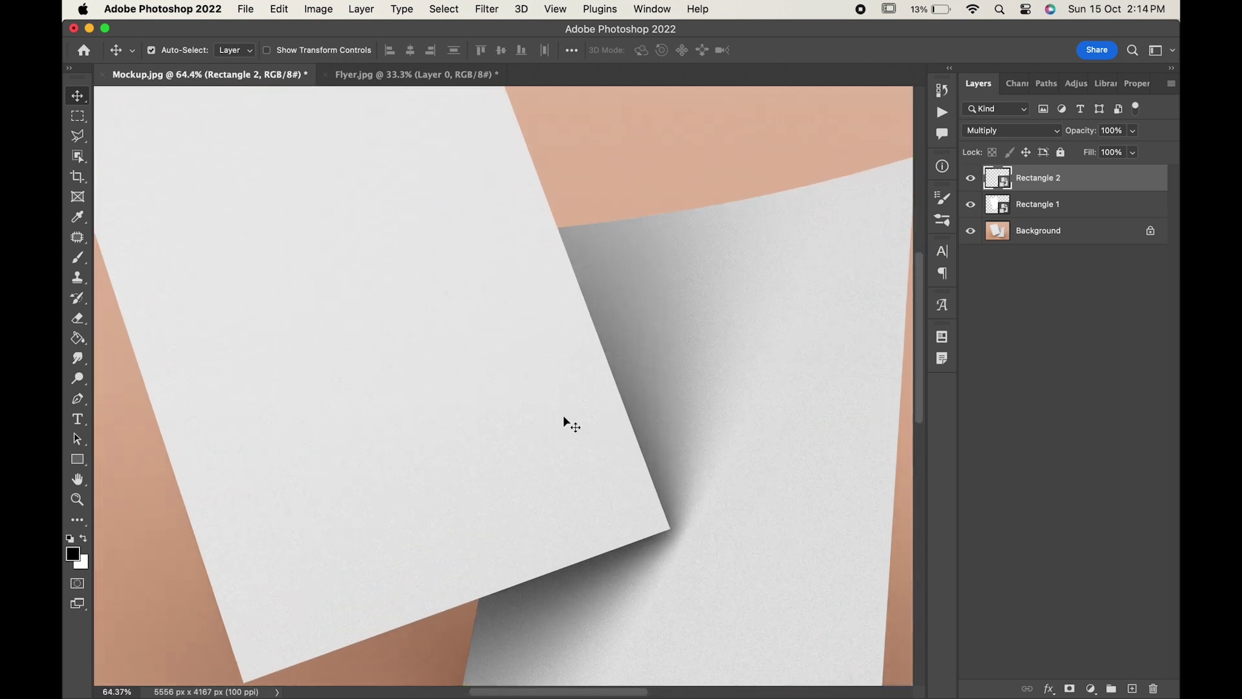
scroll(563, 414, "up", 2, "alt")
Step: Make a polygonal lasso selection around where the front sheet overlaps the back sheet
left_click(77, 136)
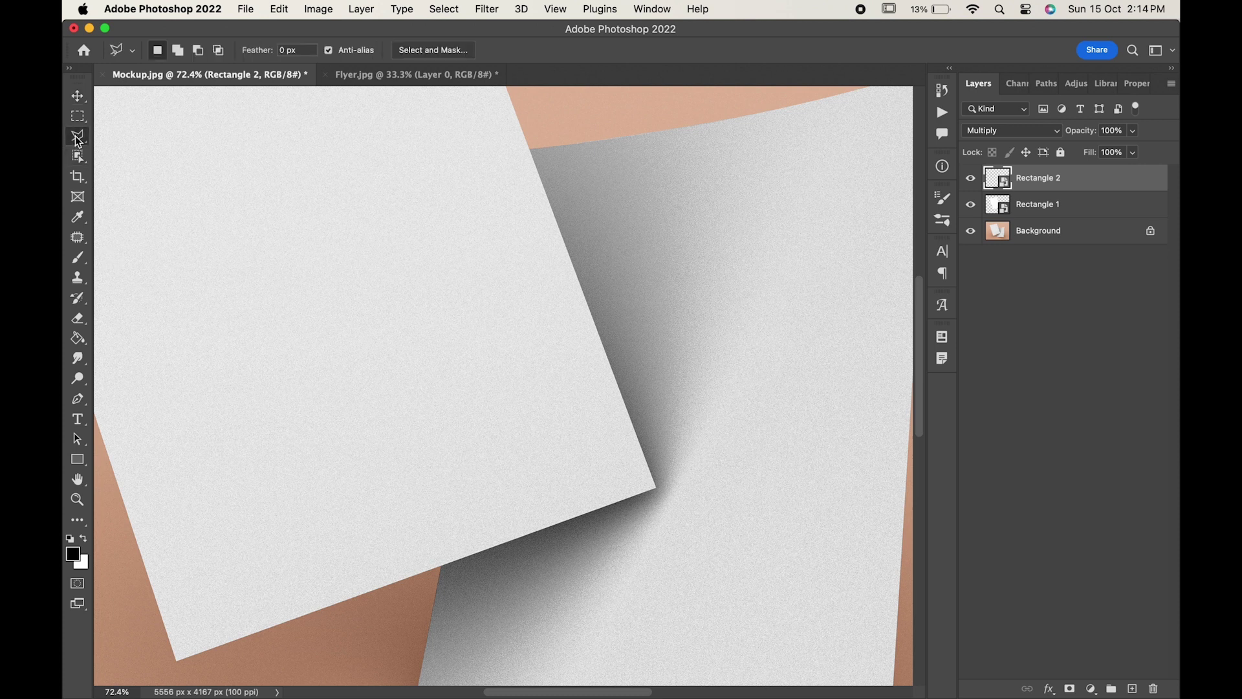
right_click(77, 136)
left_click(145, 148)
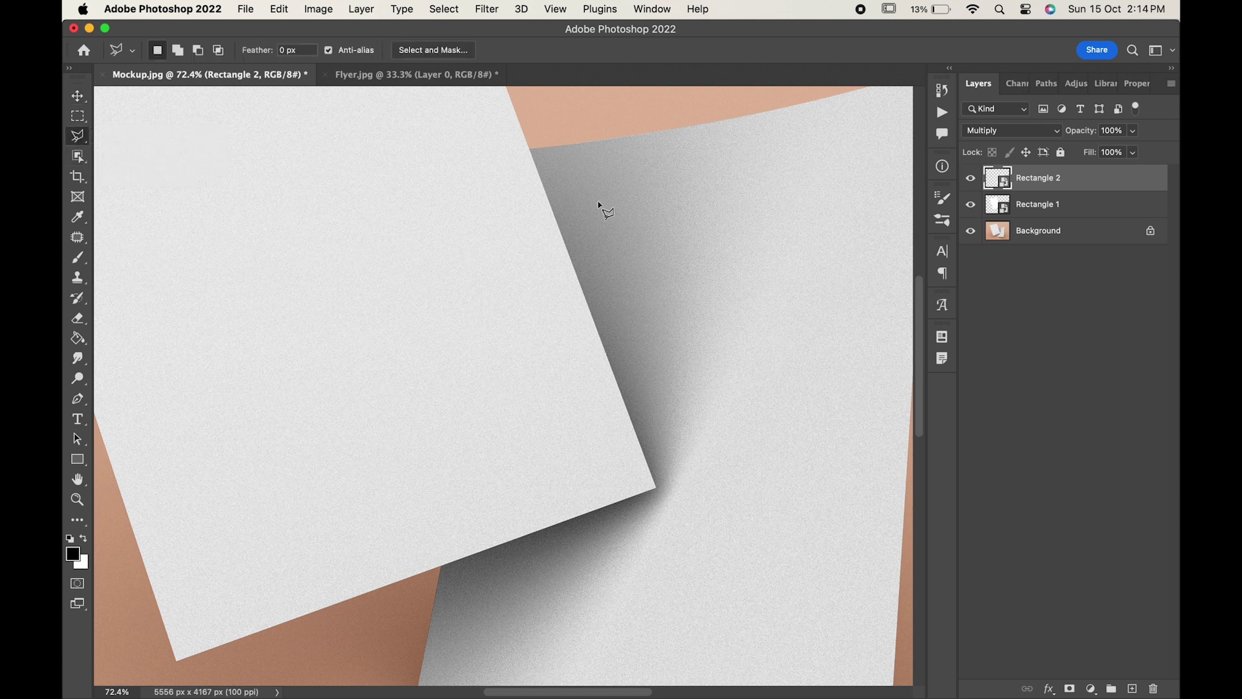
left_click(530, 153)
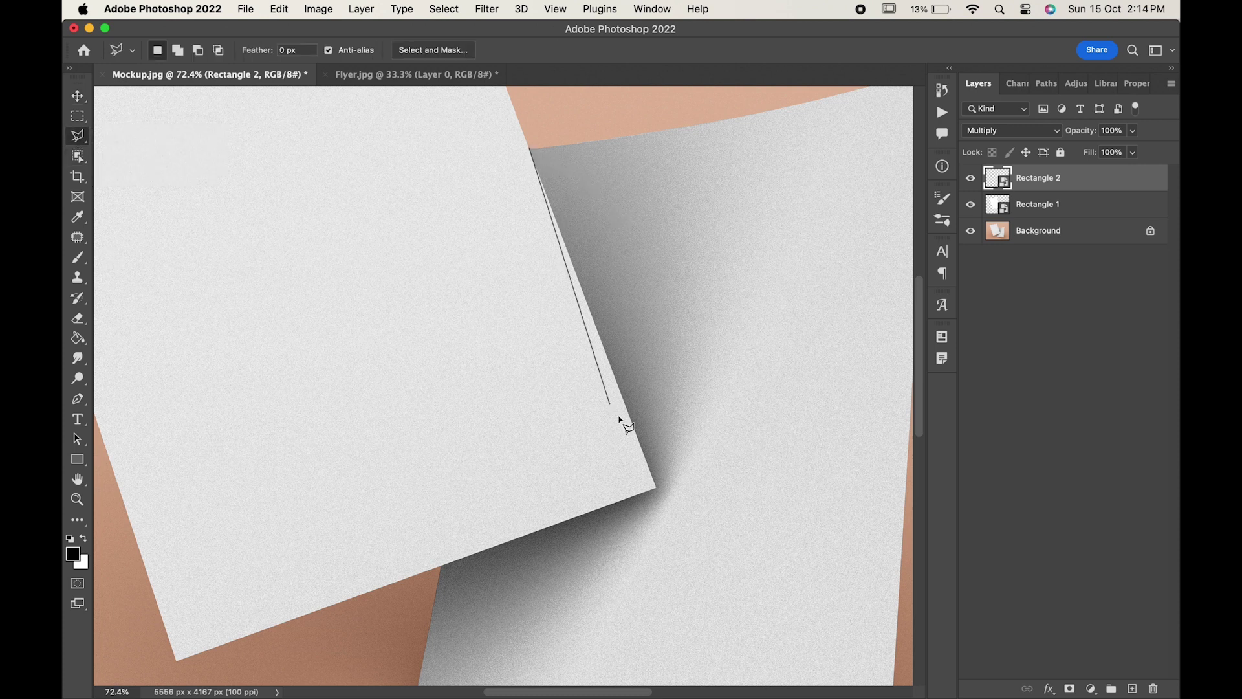
left_click(655, 488)
left_click(365, 333)
left_click(492, 126)
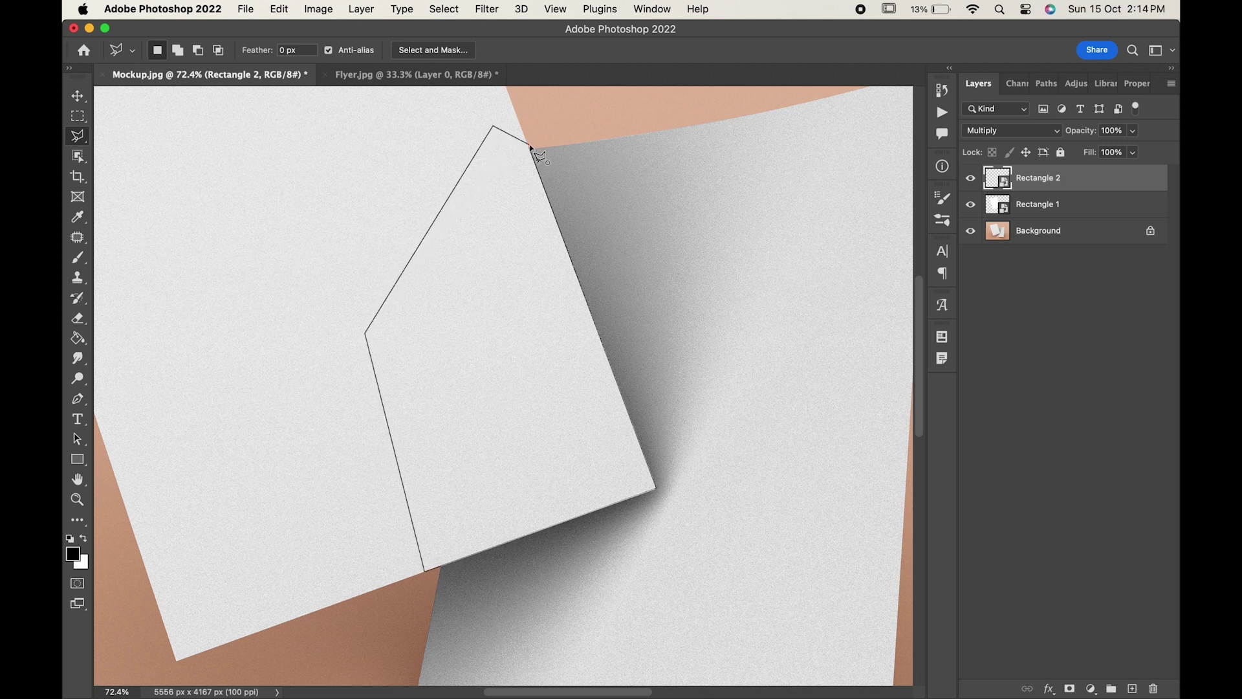
left_click(532, 153)
Step: Invert the selection into a mask hiding the overlap, keeping Rectangle 2 in Multiply
left_click(444, 8)
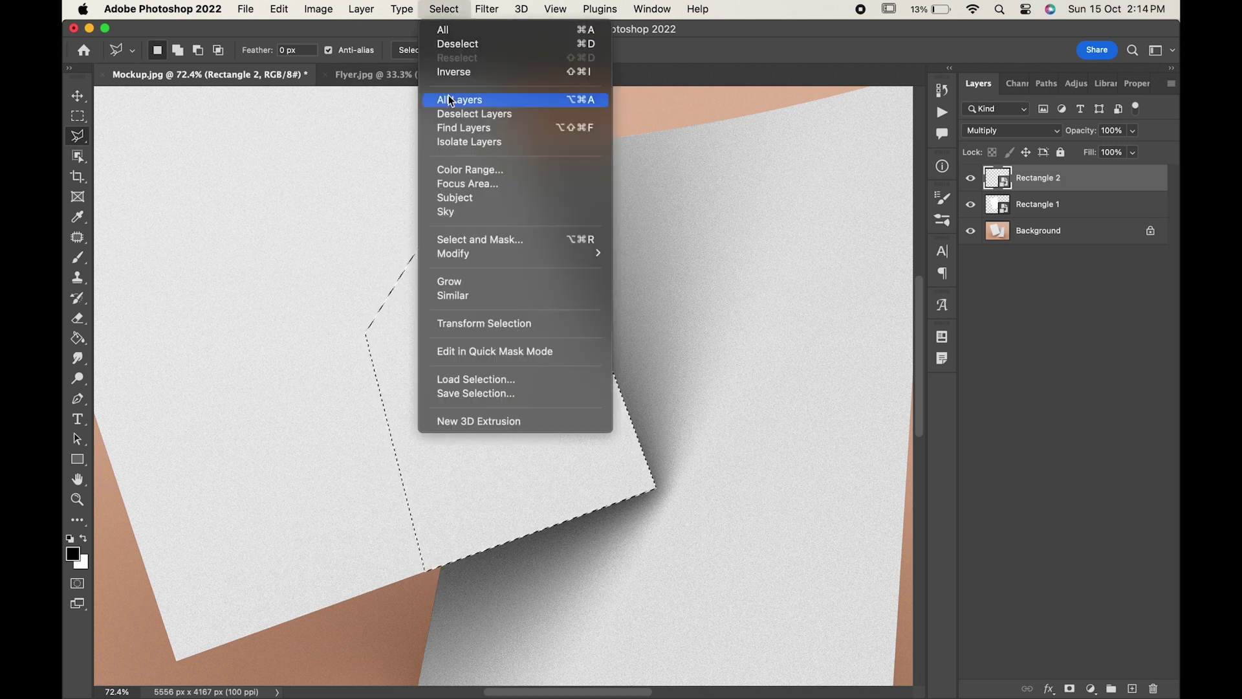
left_click(449, 72)
scroll(449, 340, "down", 5)
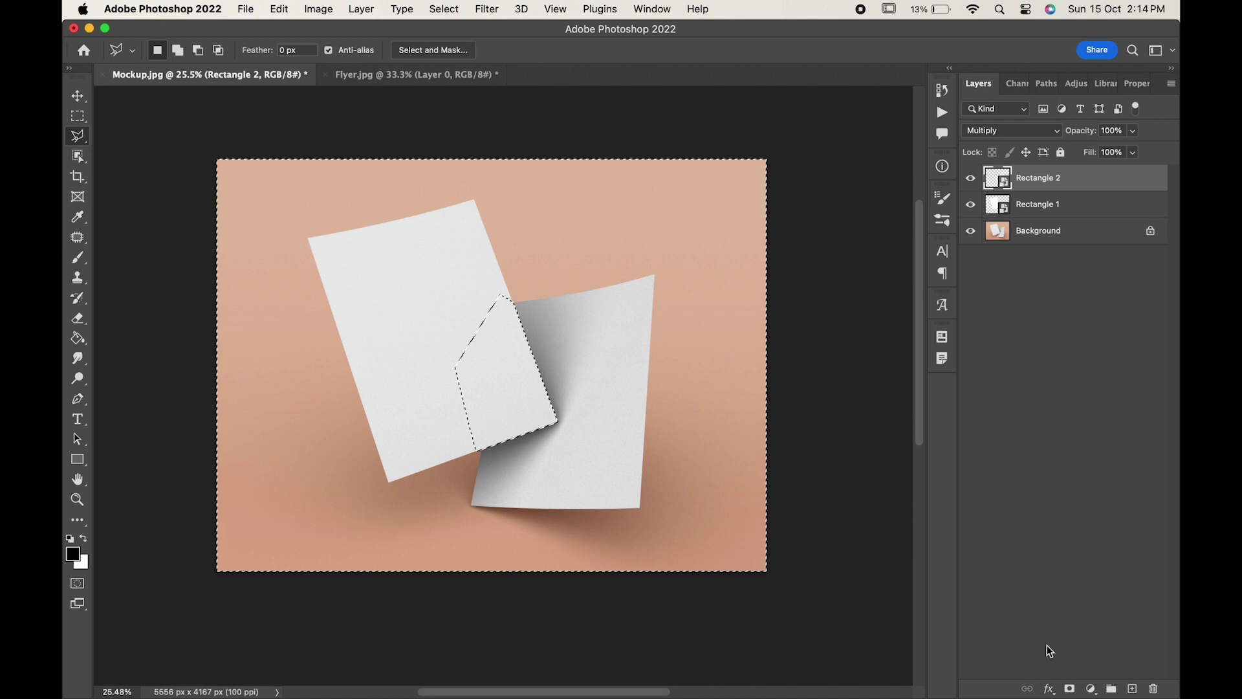
left_click(1068, 688)
left_click(1006, 130)
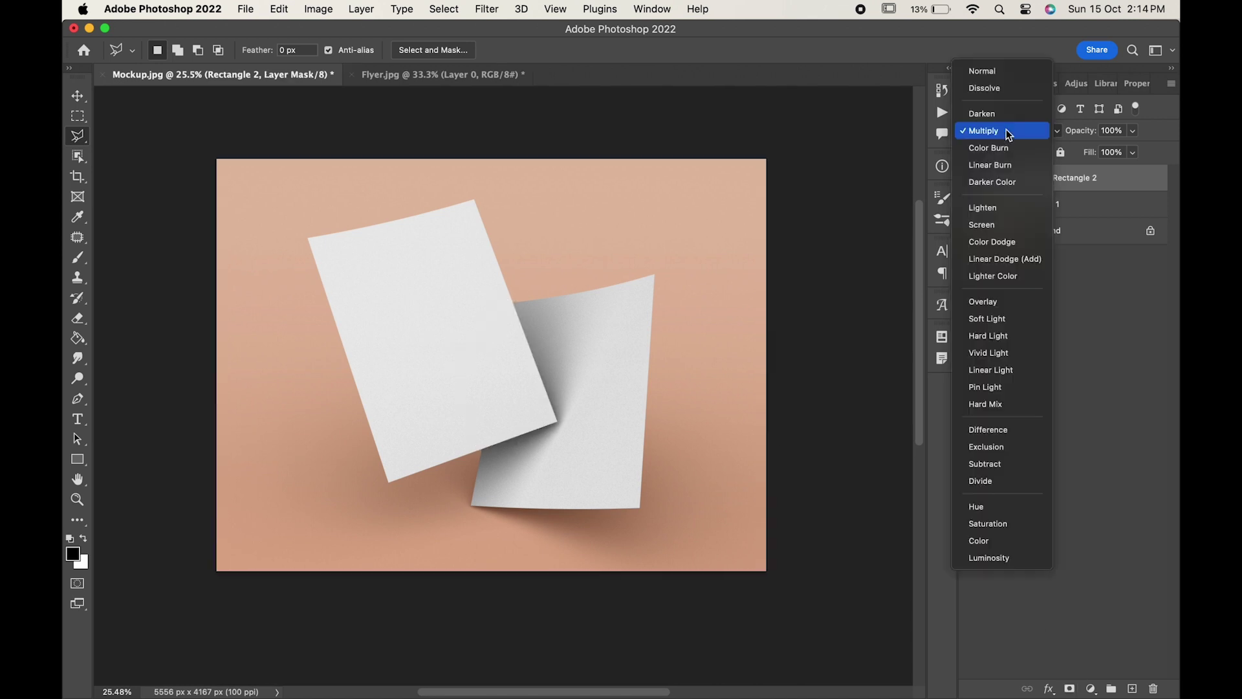
left_click(1000, 78)
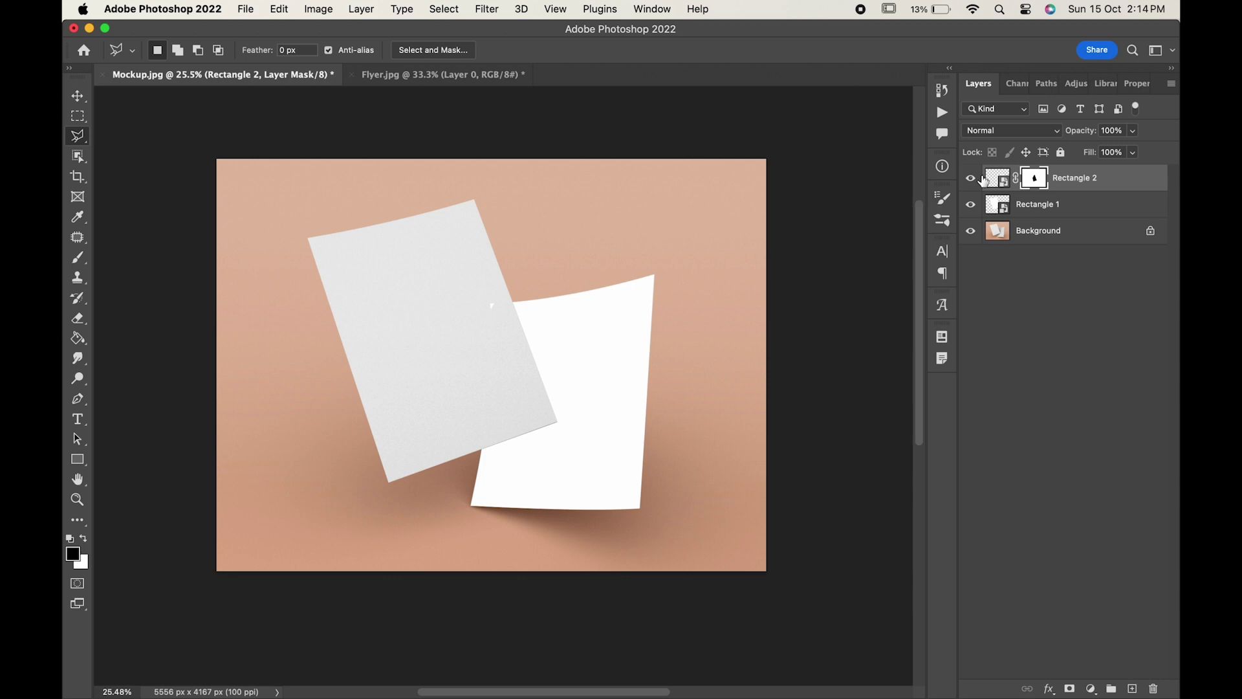
left_click(983, 134)
left_click(983, 188)
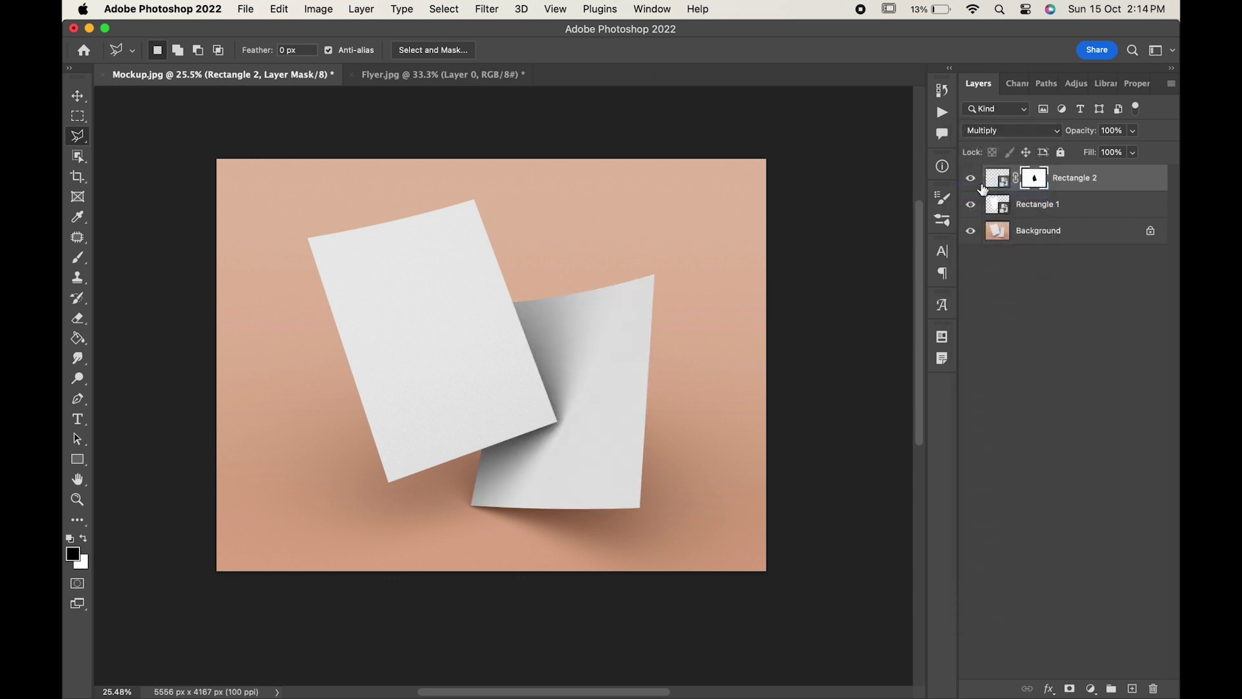
Step: Open Rectangle 1's smart object contents and copy the design from the Flyer document
left_click(1039, 207)
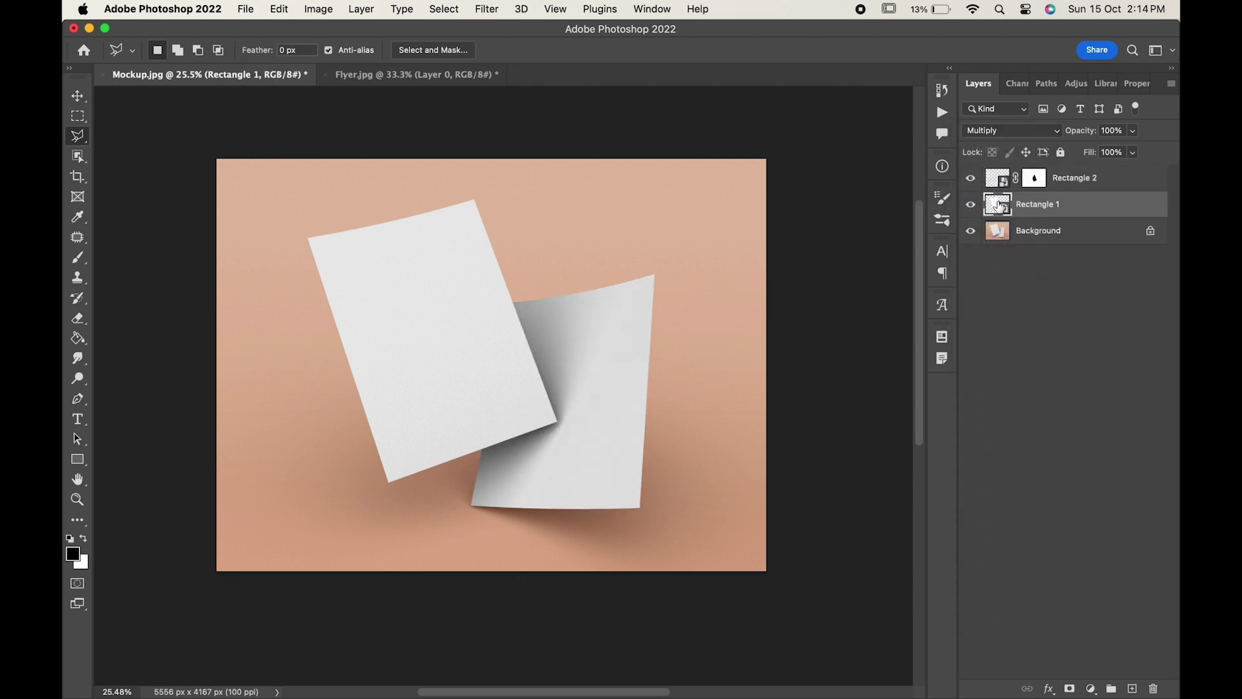
double_click(1004, 204)
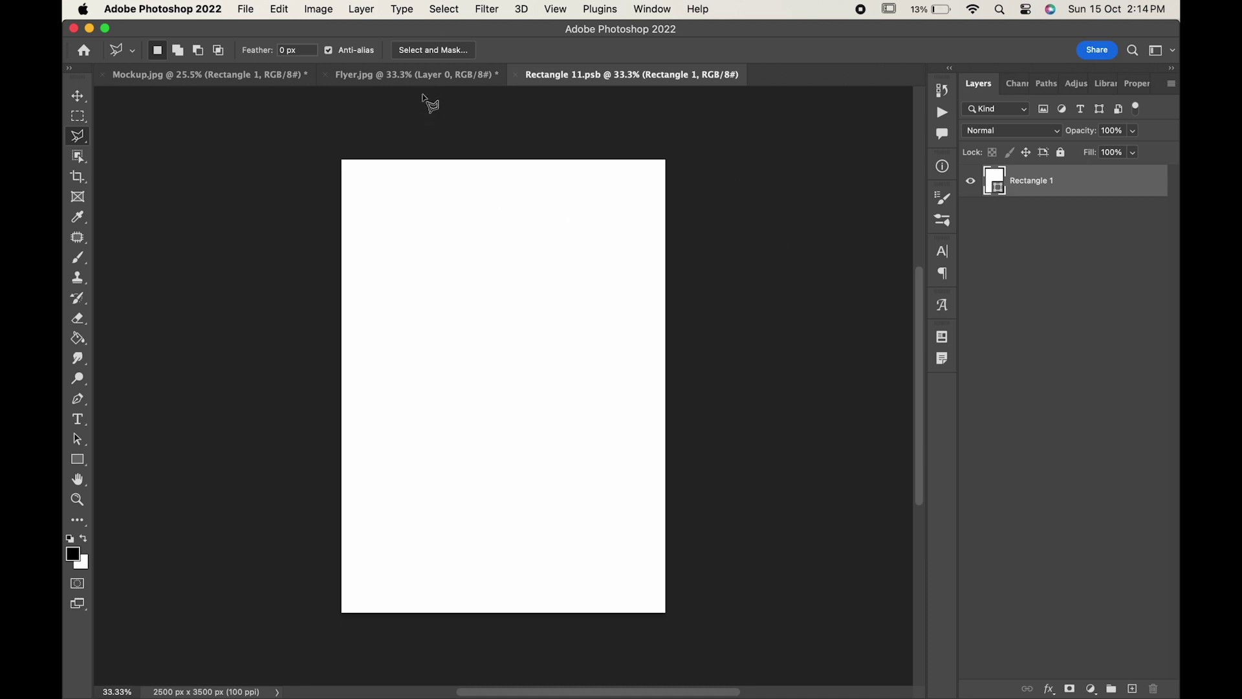
left_click(418, 73)
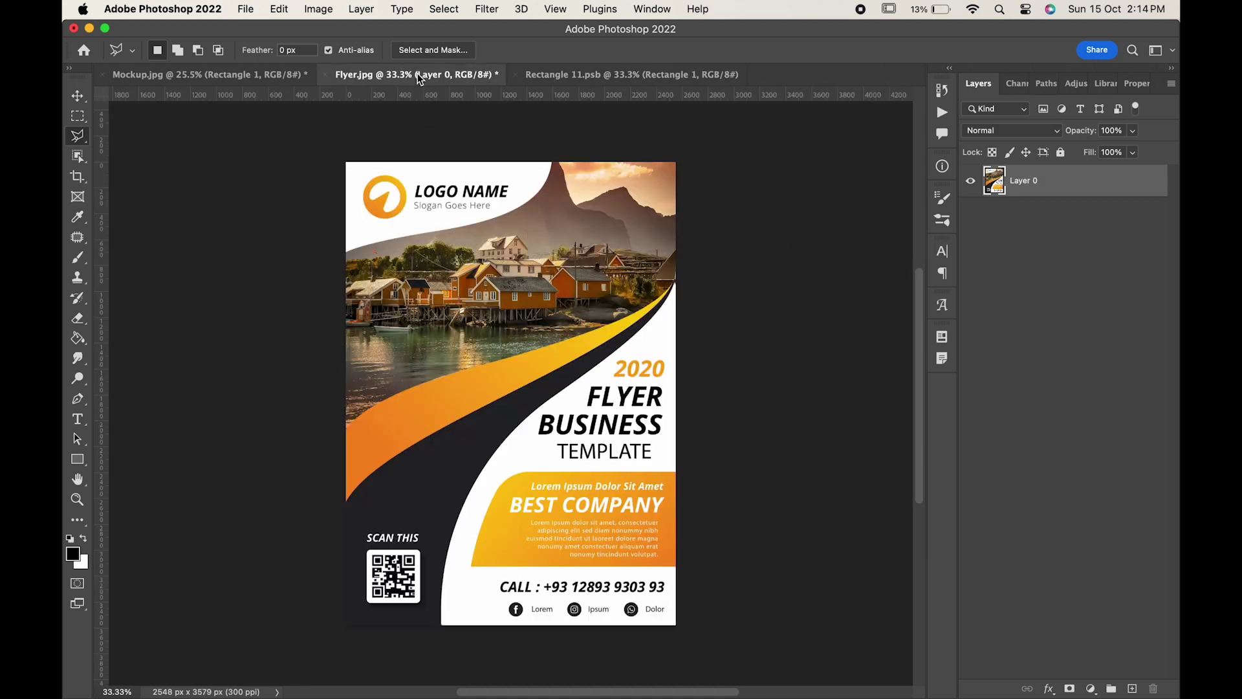
left_click(77, 95)
left_click(279, 11)
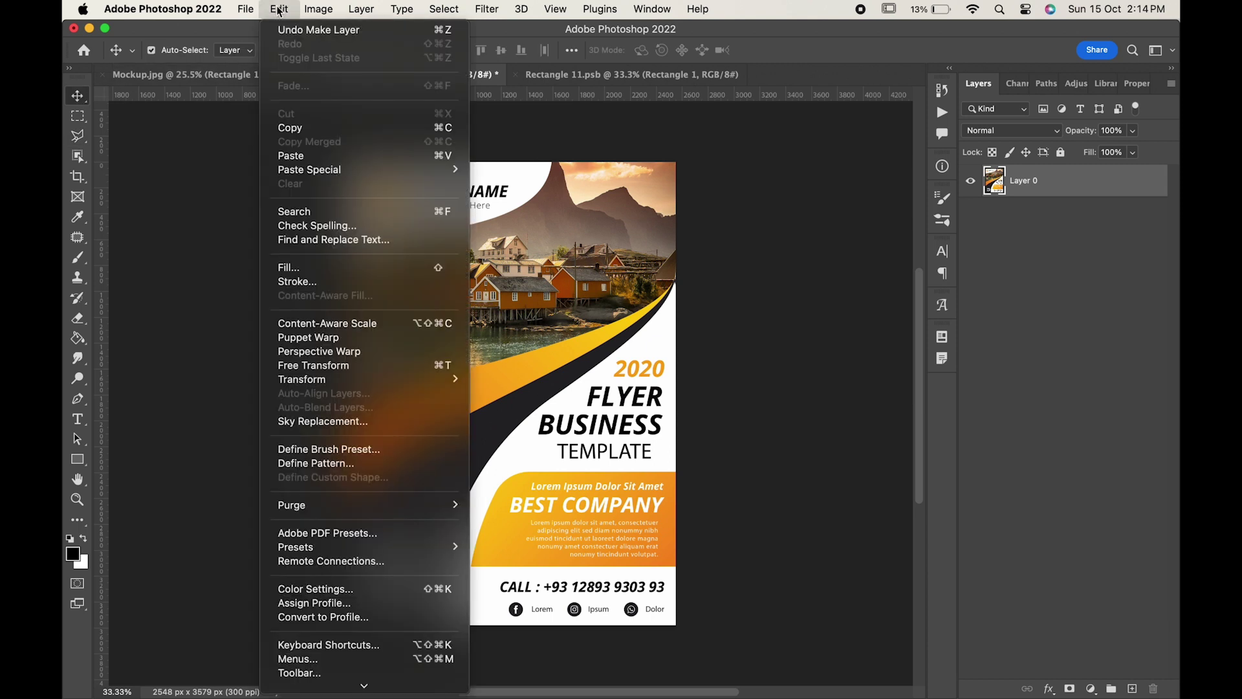
left_click(289, 128)
Step: Paste the flyer into the smart object and scale it to fit the white page
left_click(631, 74)
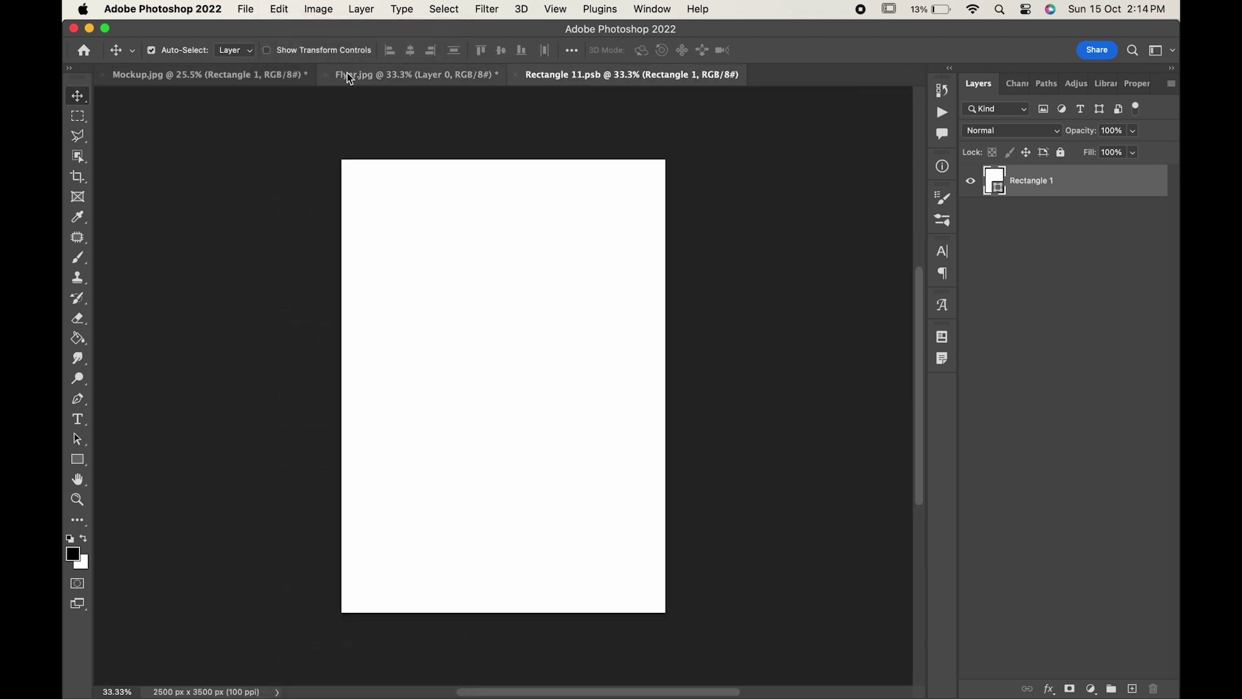
left_click(279, 8)
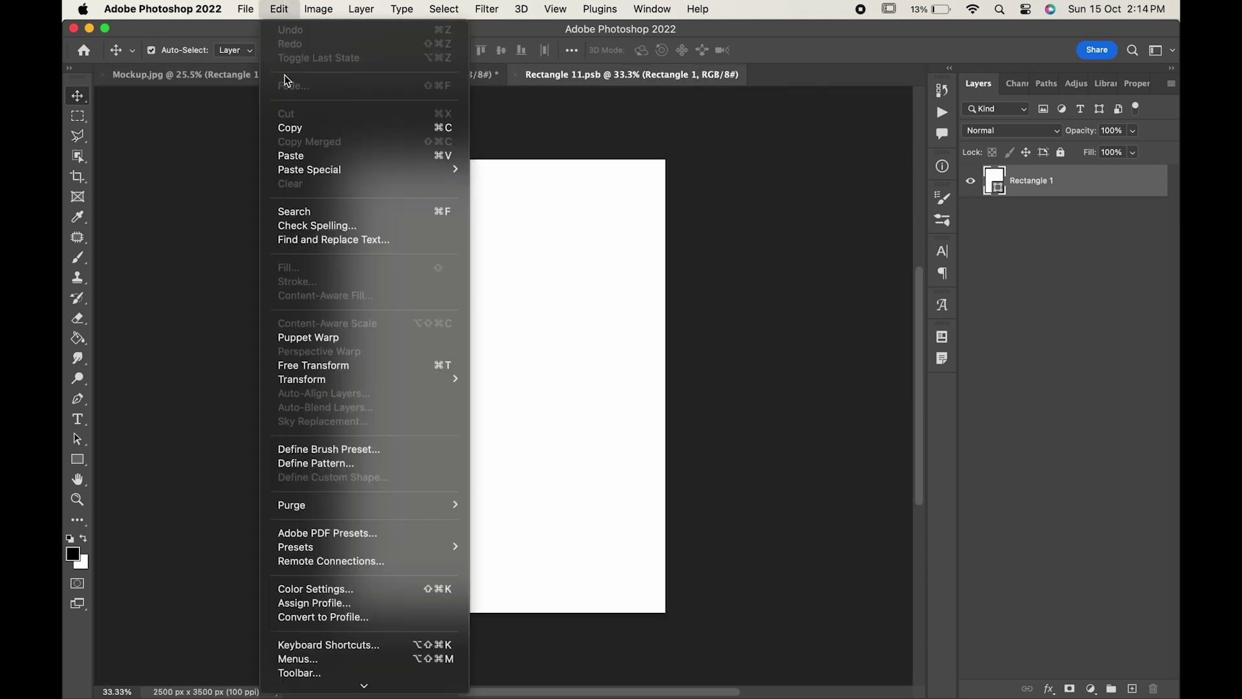
left_click(290, 155)
key("super+t")
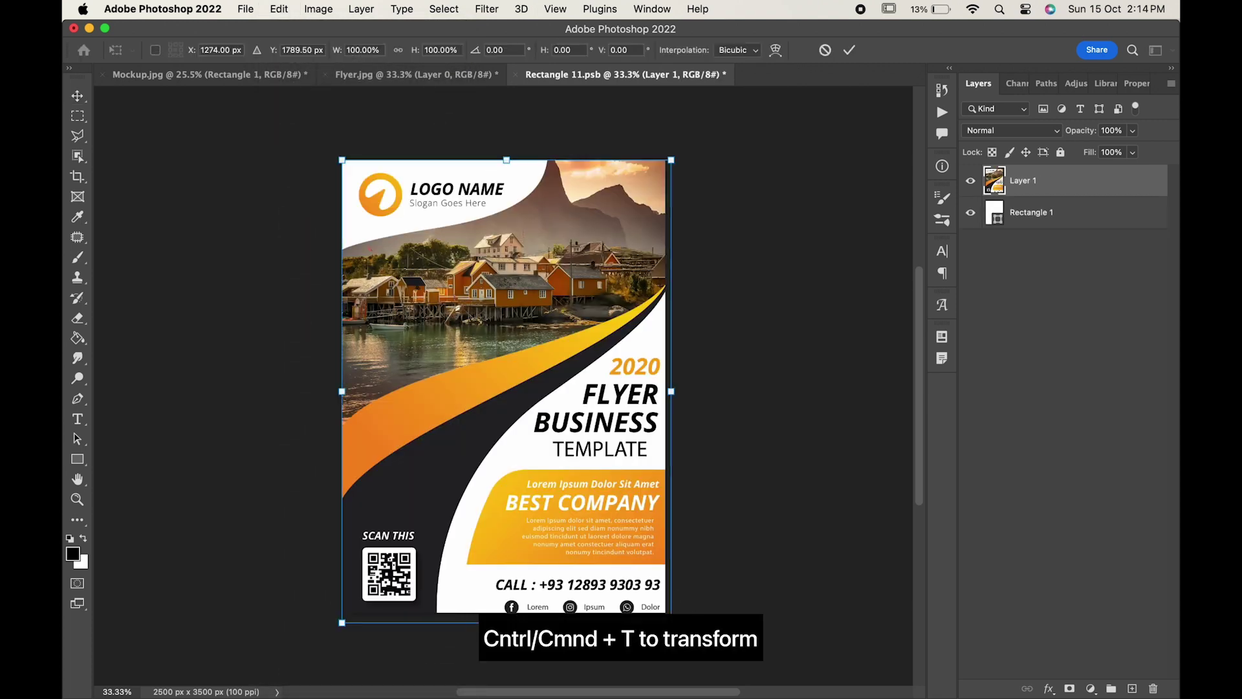
left_click_drag(665, 612, 668, 615)
key("Return")
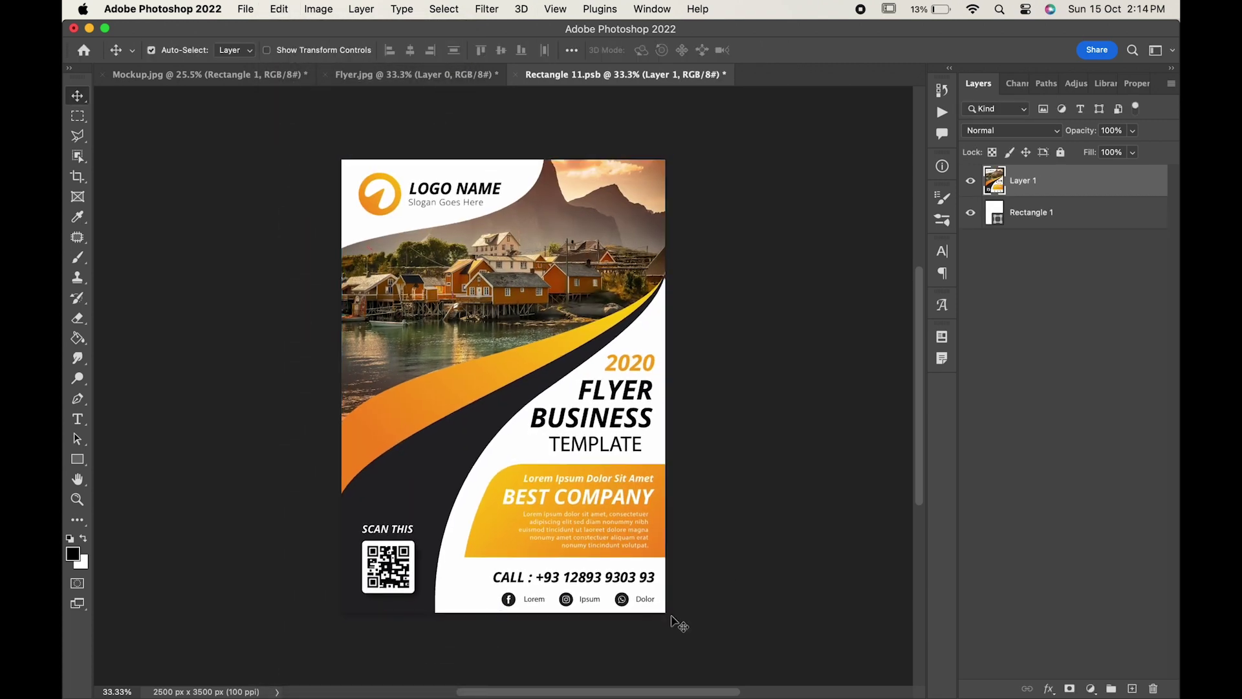
Step: Save the smart object contents and return to the Mockup document
left_click(238, 9)
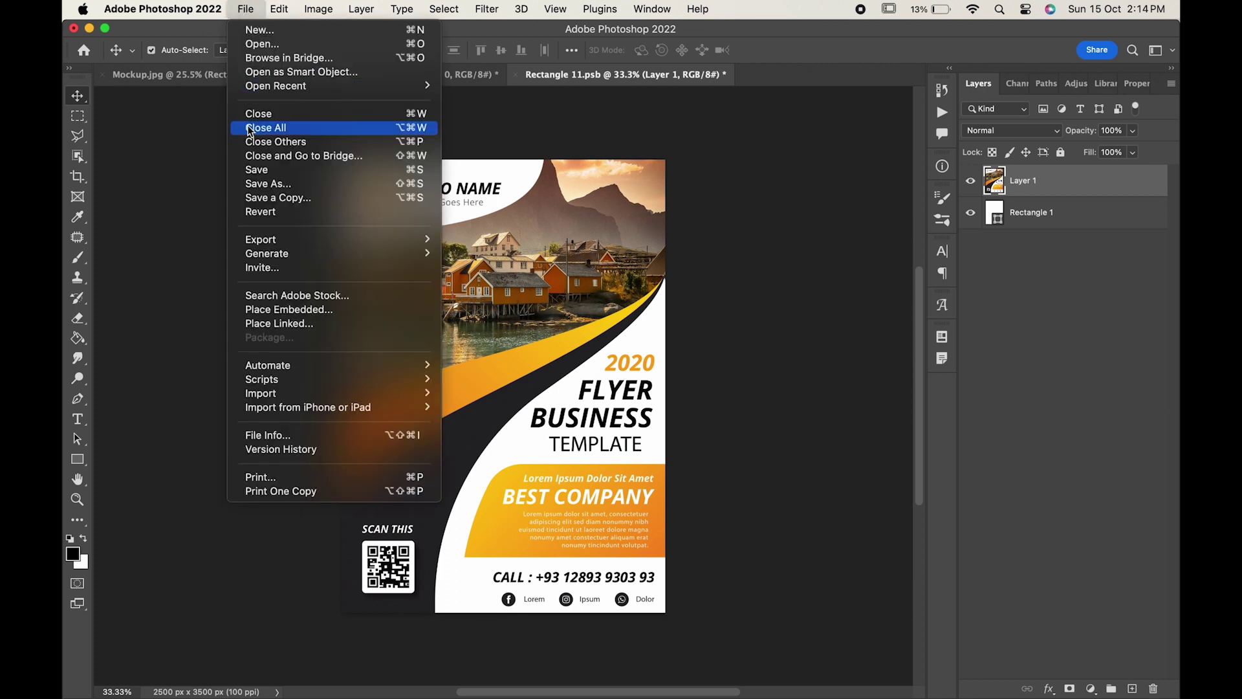
left_click(252, 172)
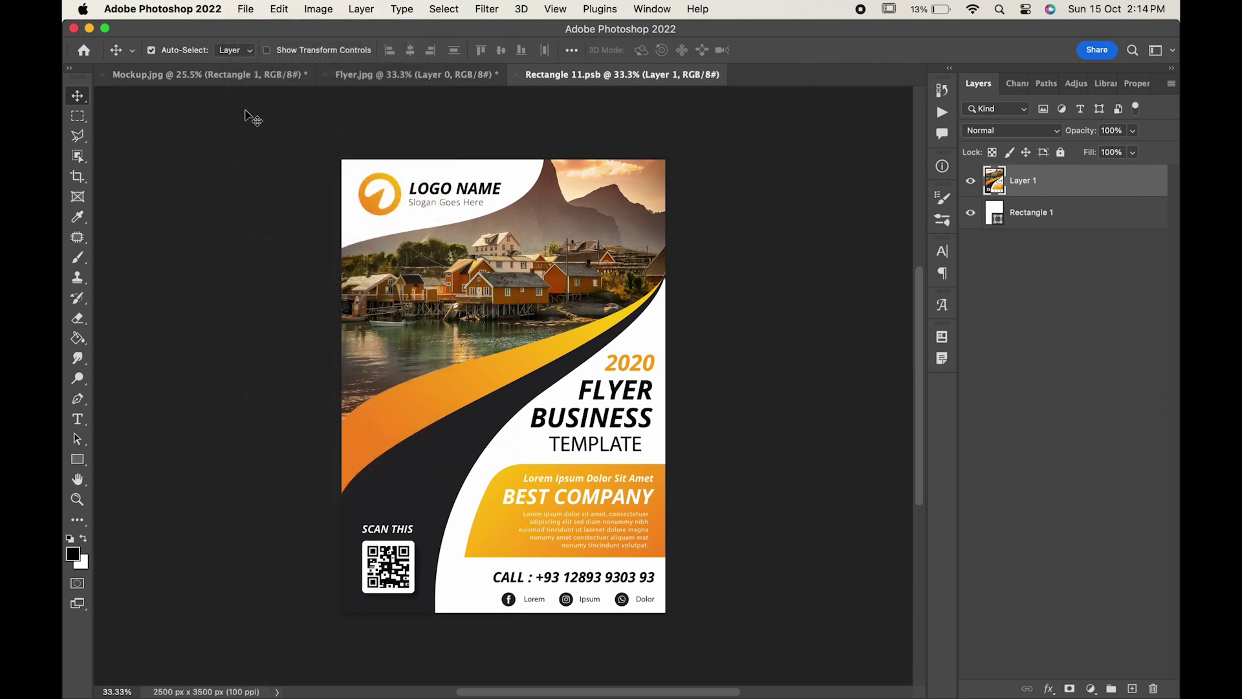
left_click(243, 75)
scroll(415, 378, "down", 2)
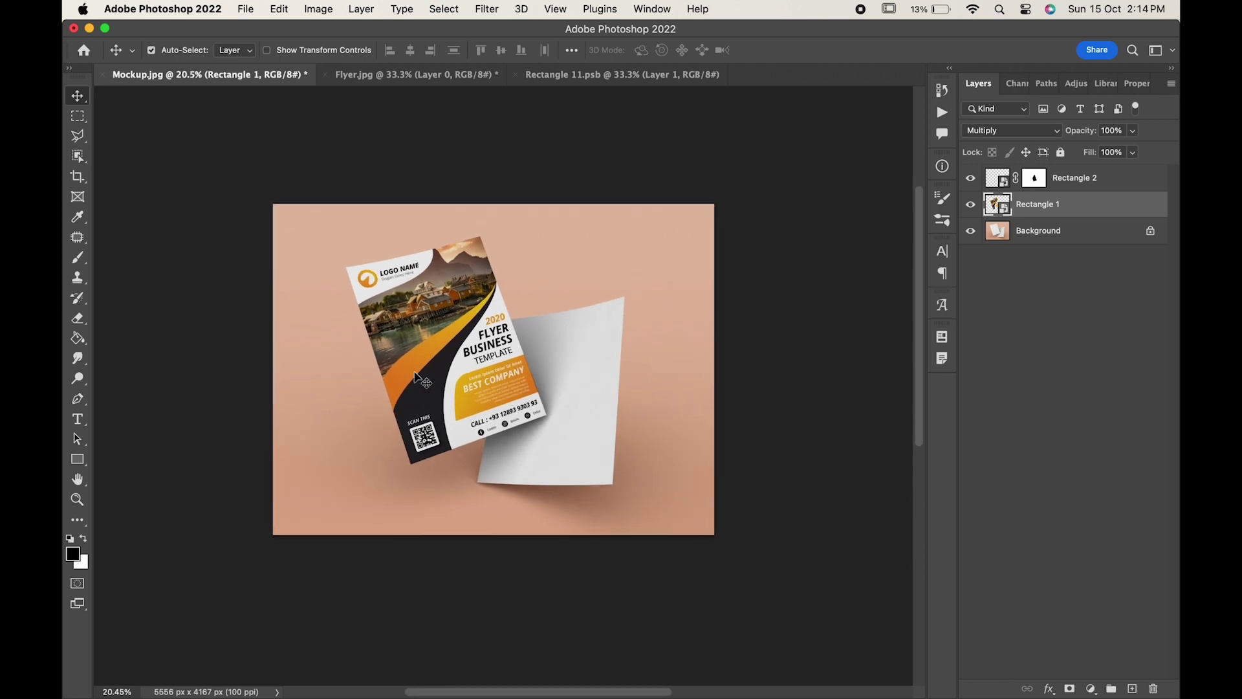
scroll(415, 379, "up", 2)
scroll(416, 378, "up", 2)
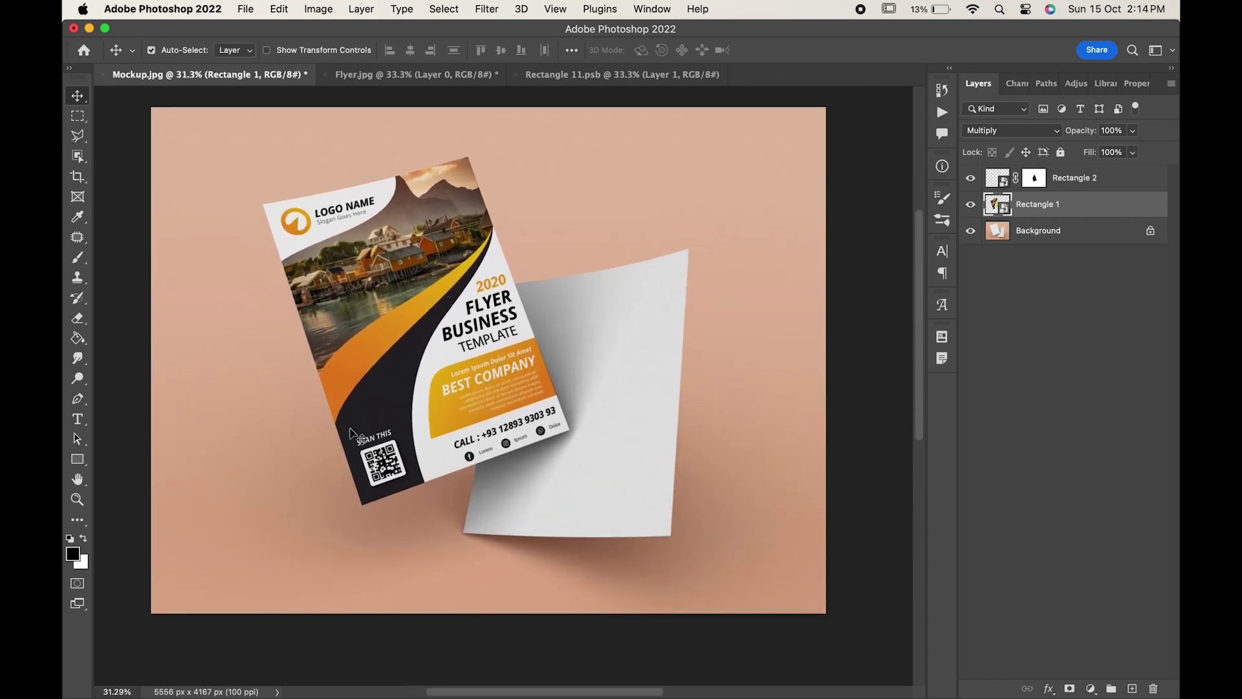
Step: Paste the flyer into Rectangle 2's smart object contents
left_click(591, 348)
double_click(1005, 184)
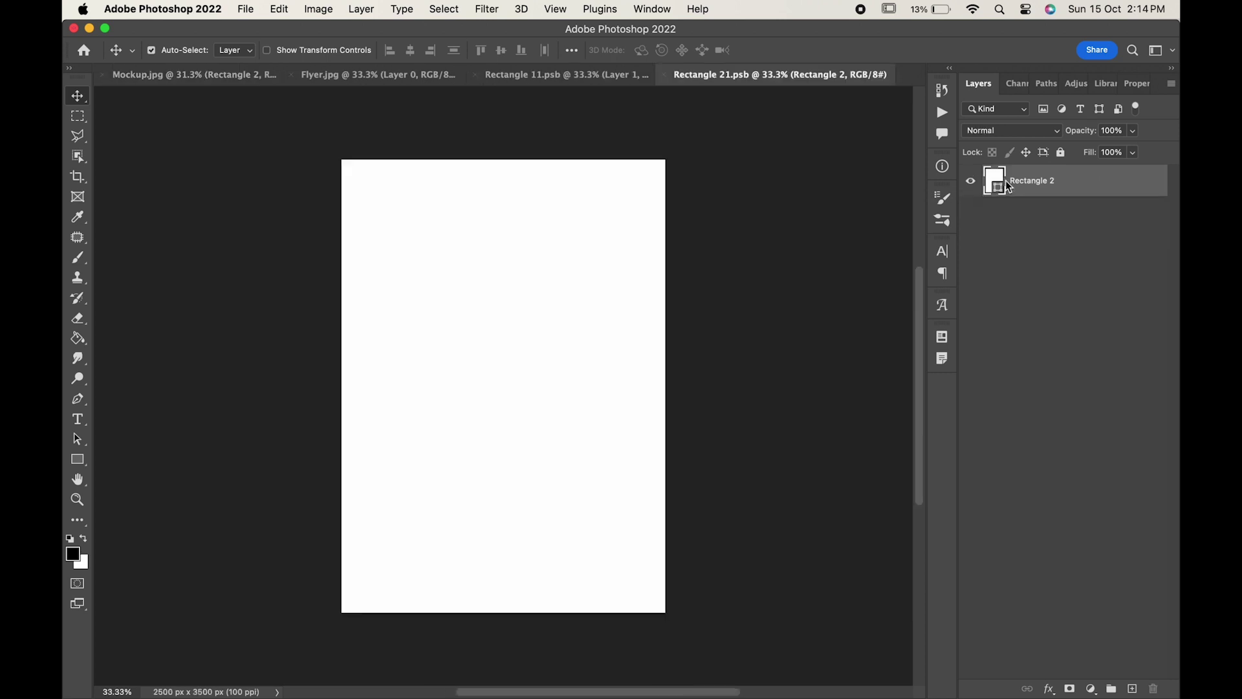
left_click(281, 12)
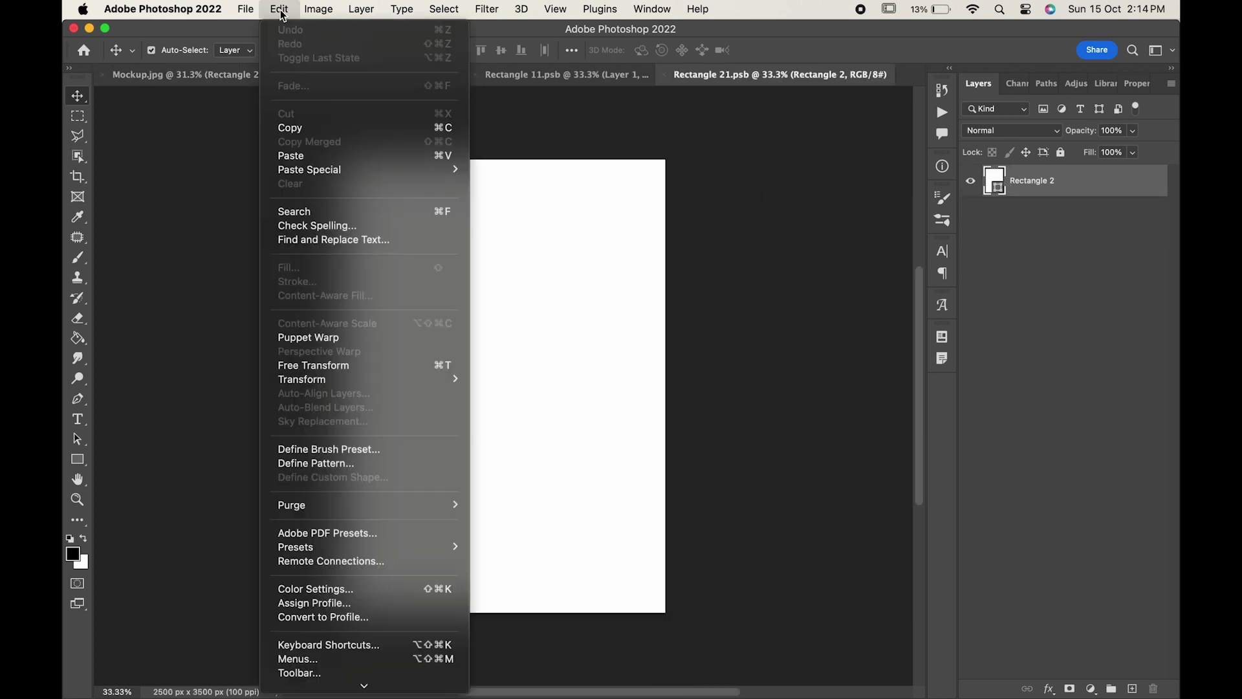
left_click(289, 155)
Step: Scale the pasted flyer to fit the white page, save, and return to Mockup.jpg
key("super+t")
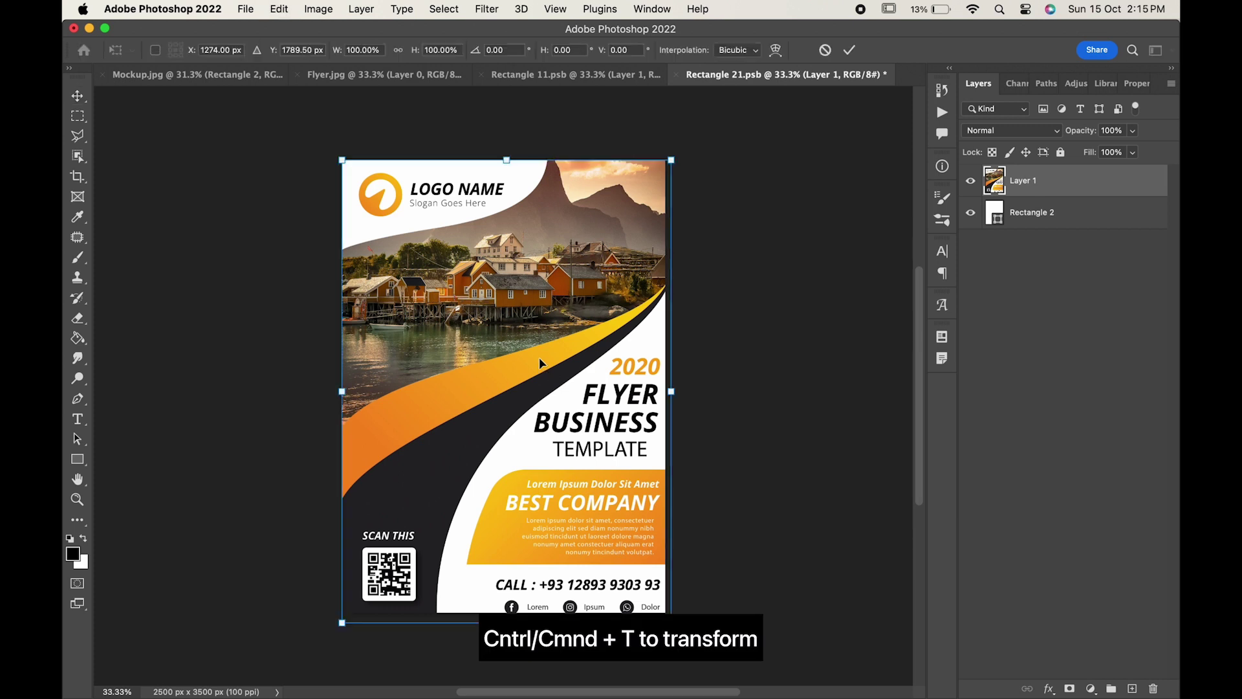
left_click_drag(670, 622, 666, 613)
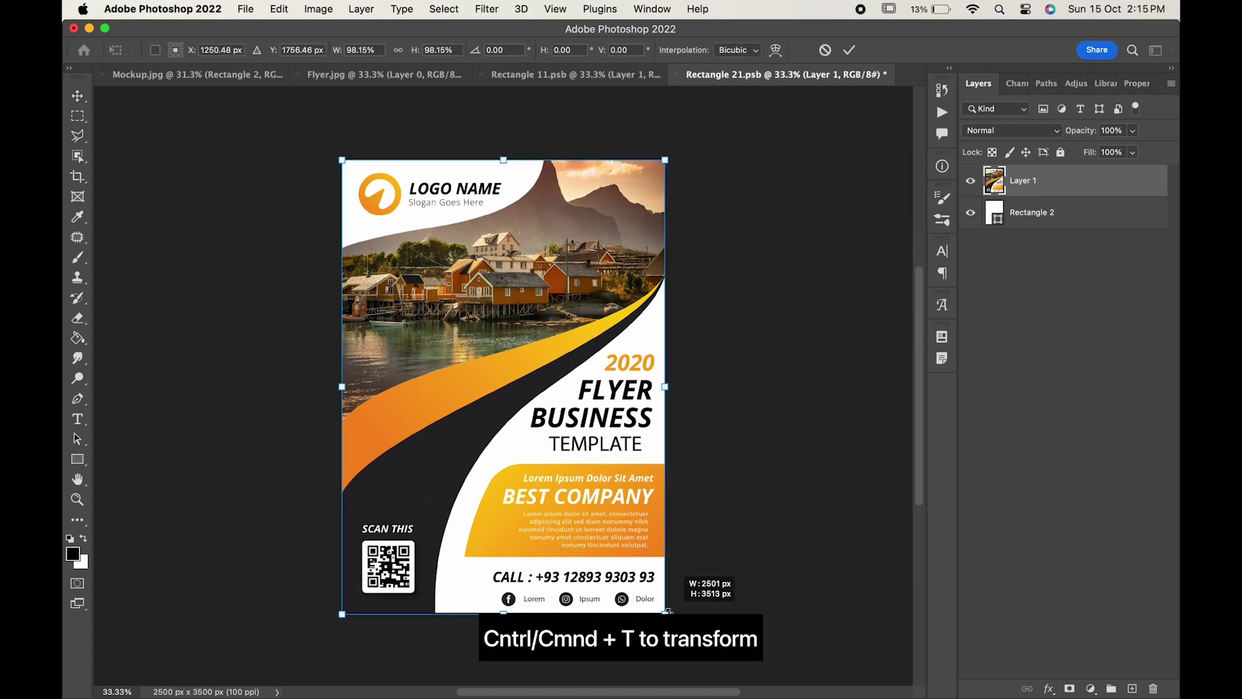
key("Return")
left_click(246, 8)
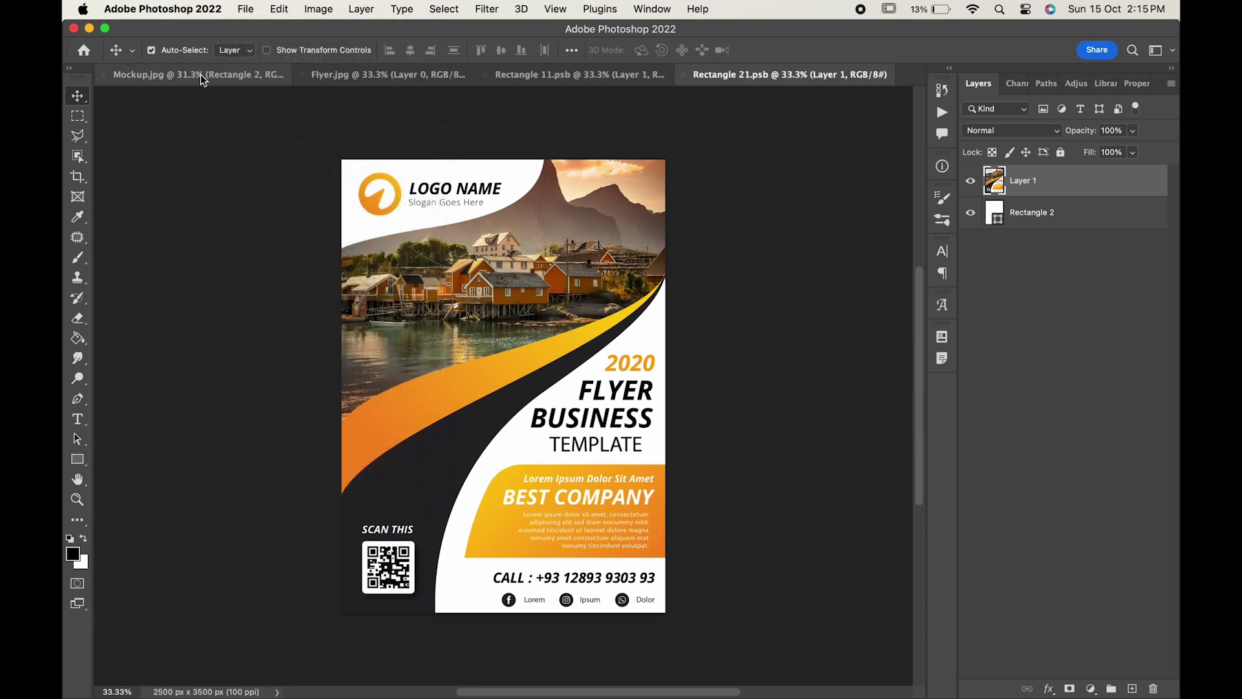
left_click(201, 75)
scroll(364, 367, "down", 2)
scroll(362, 361, "up", 3)
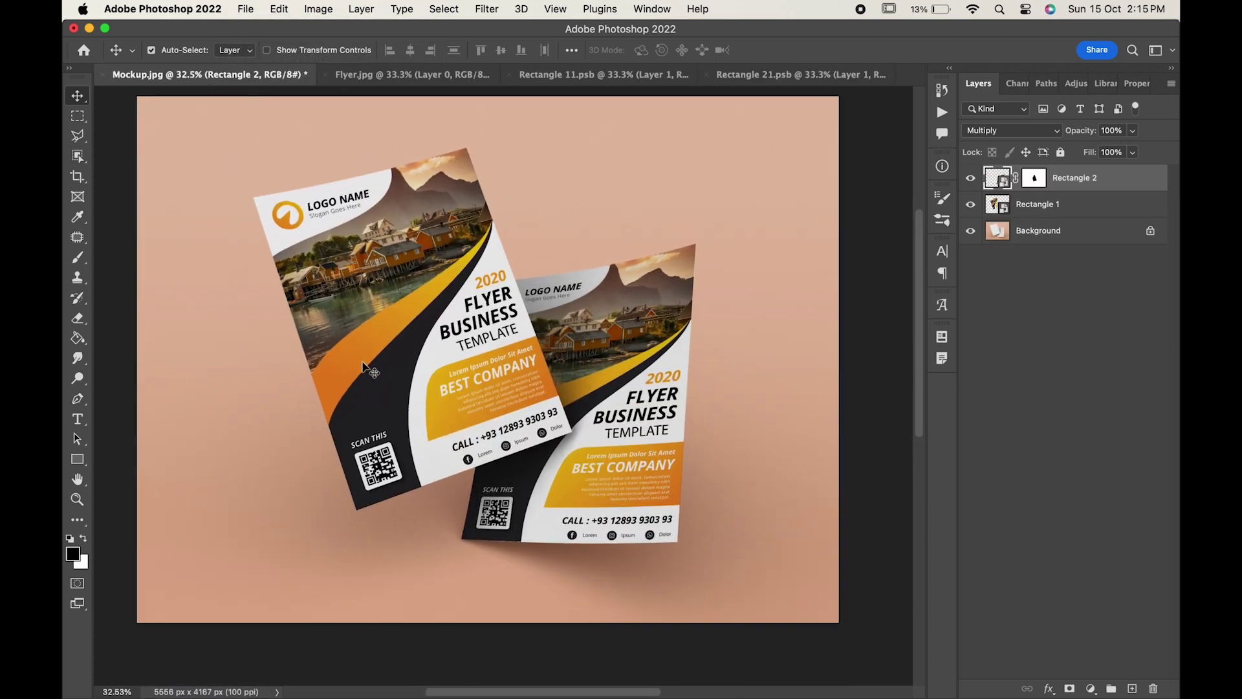
Step: Split Rectangle 1's Underlying Layer white slider at 246/255, then begin splitting Rectangle 2's at 240
key("alt+bracketleft")
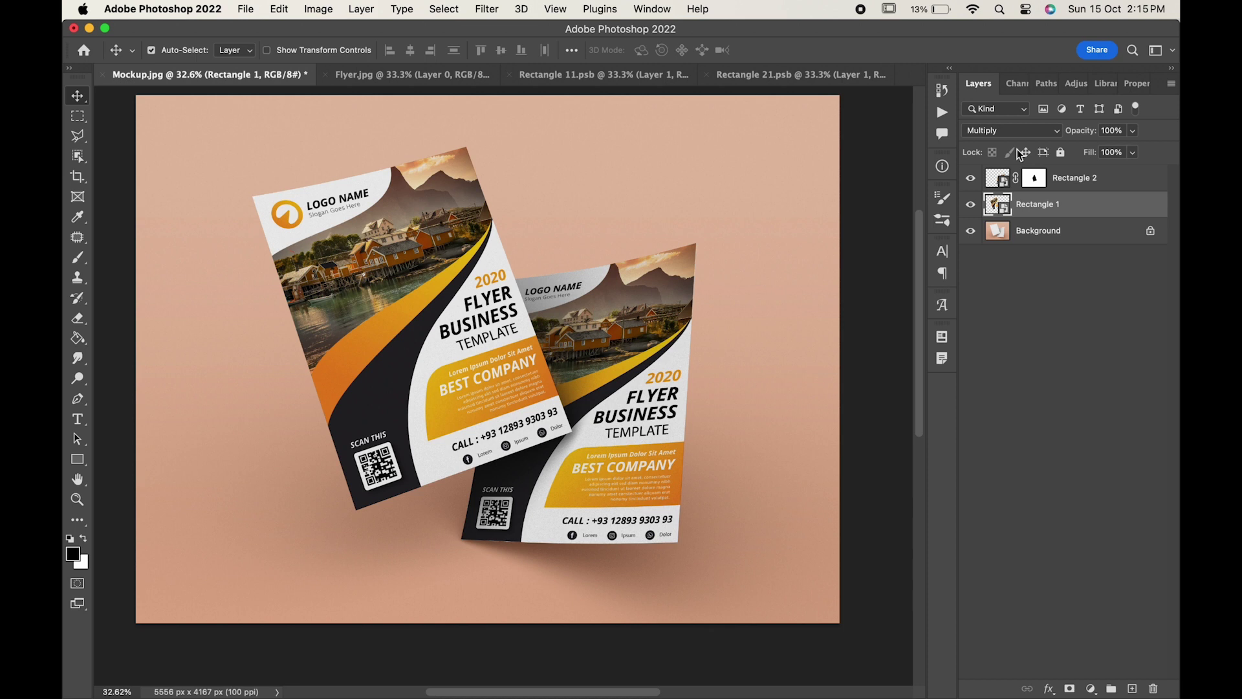
double_click(1109, 209)
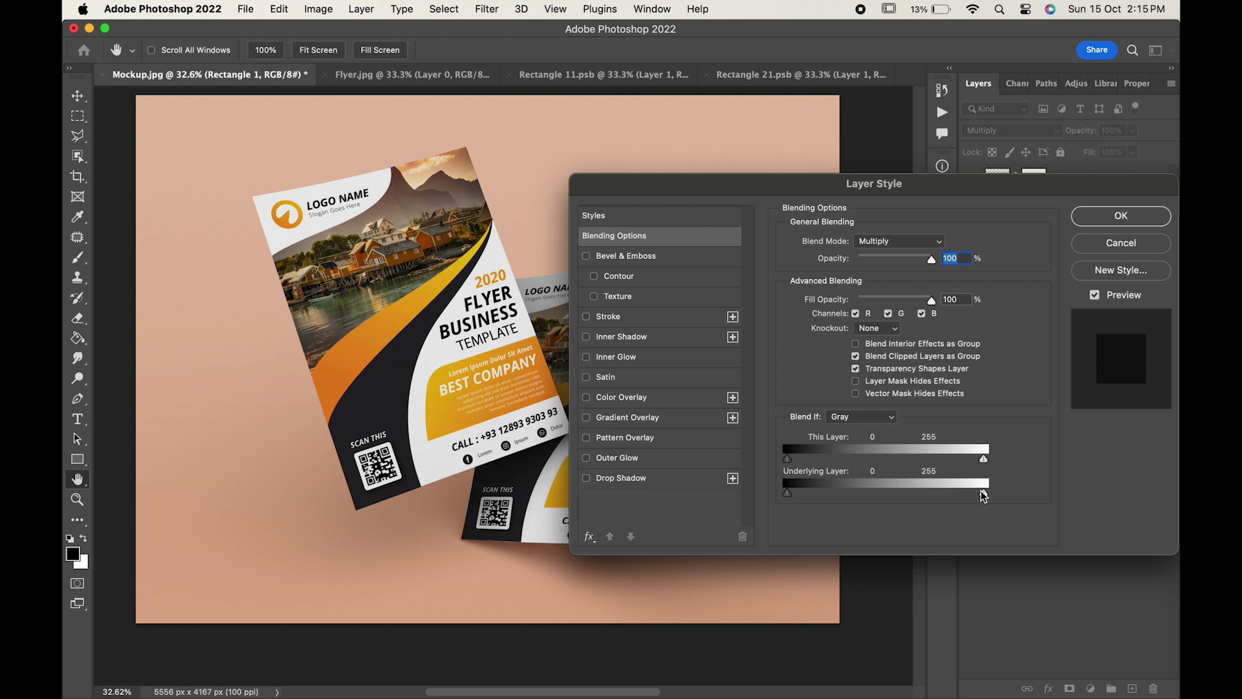
left_click_drag(983, 495, 955, 495)
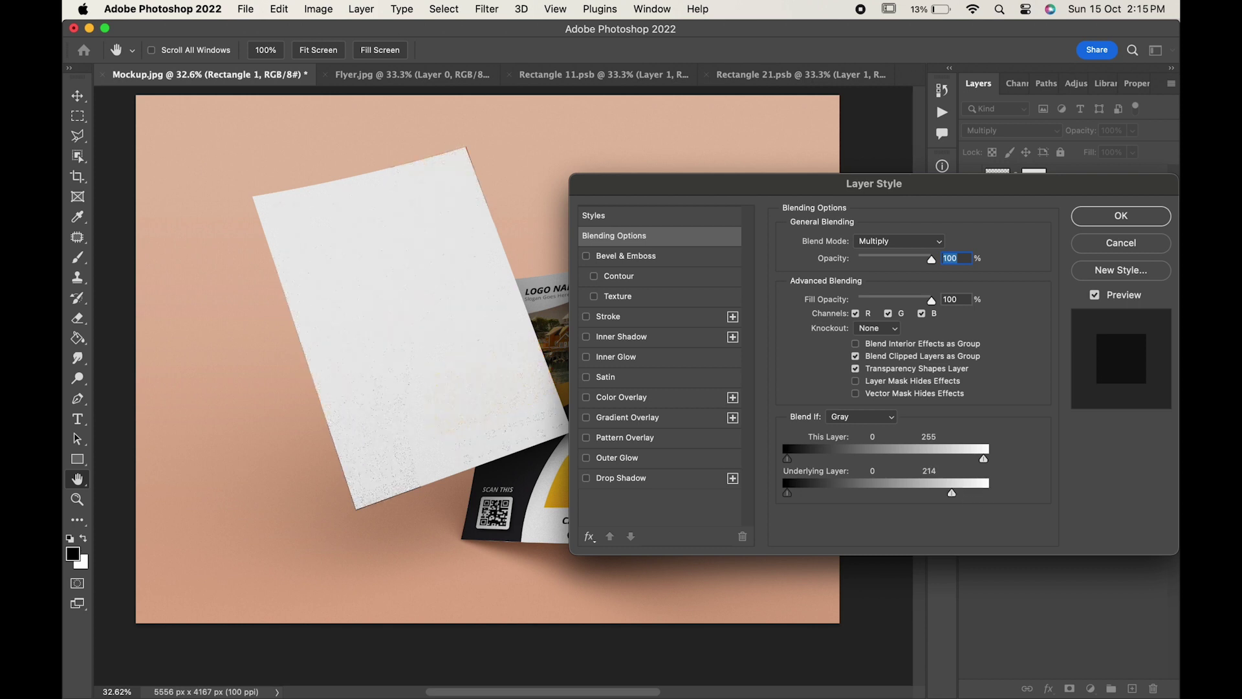
key("alt")
left_click_drag(954, 495, 978, 495)
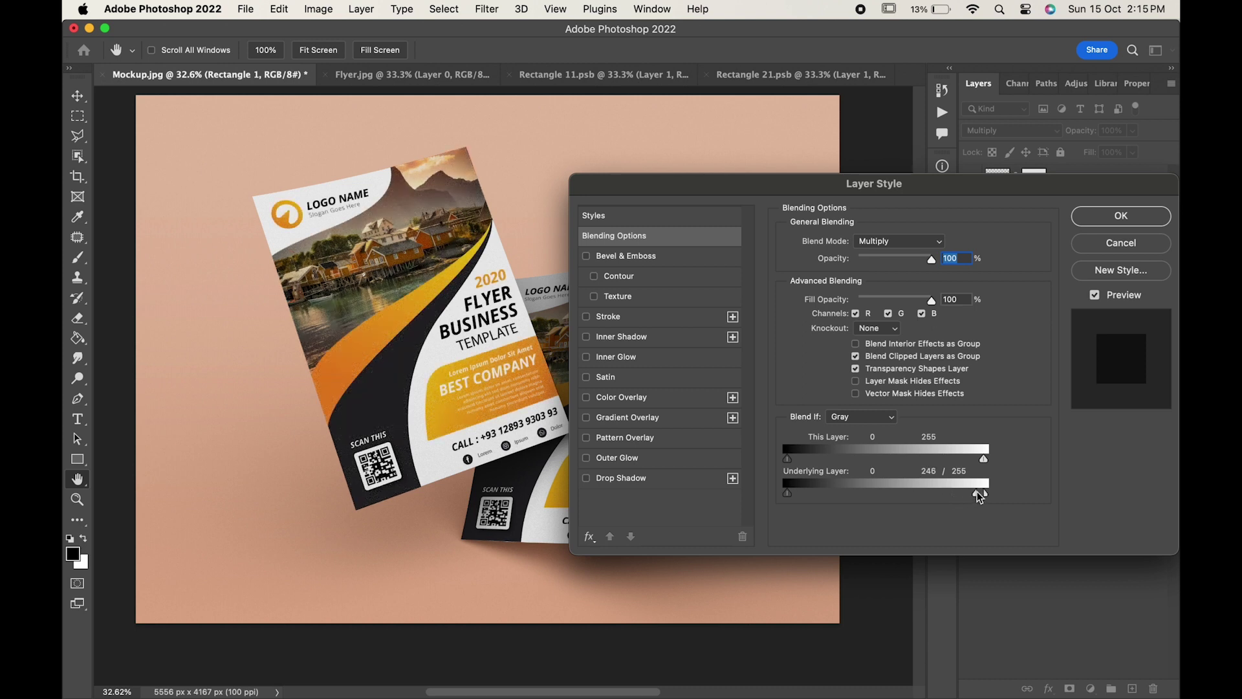
left_click(1095, 219)
double_click(1109, 182)
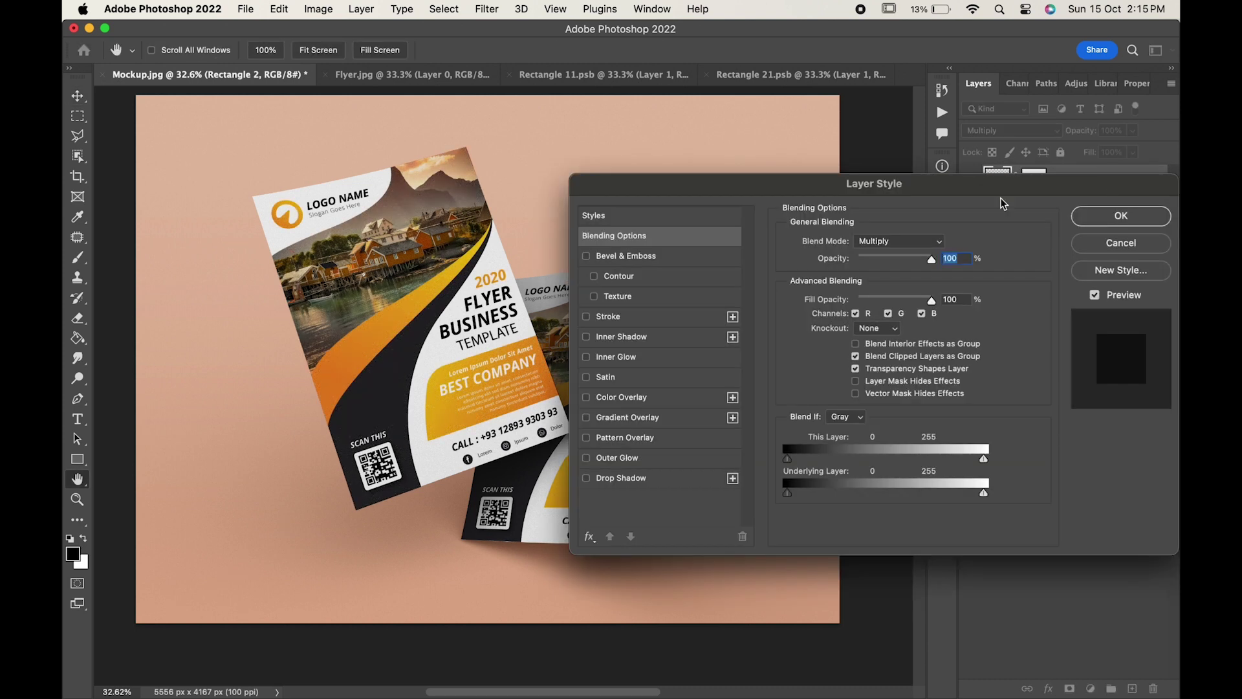
mouse_move(967, 495)
left_mouse_down()
mouse_move(985, 493)
mouse_move(967, 493)
left_mouse_up()
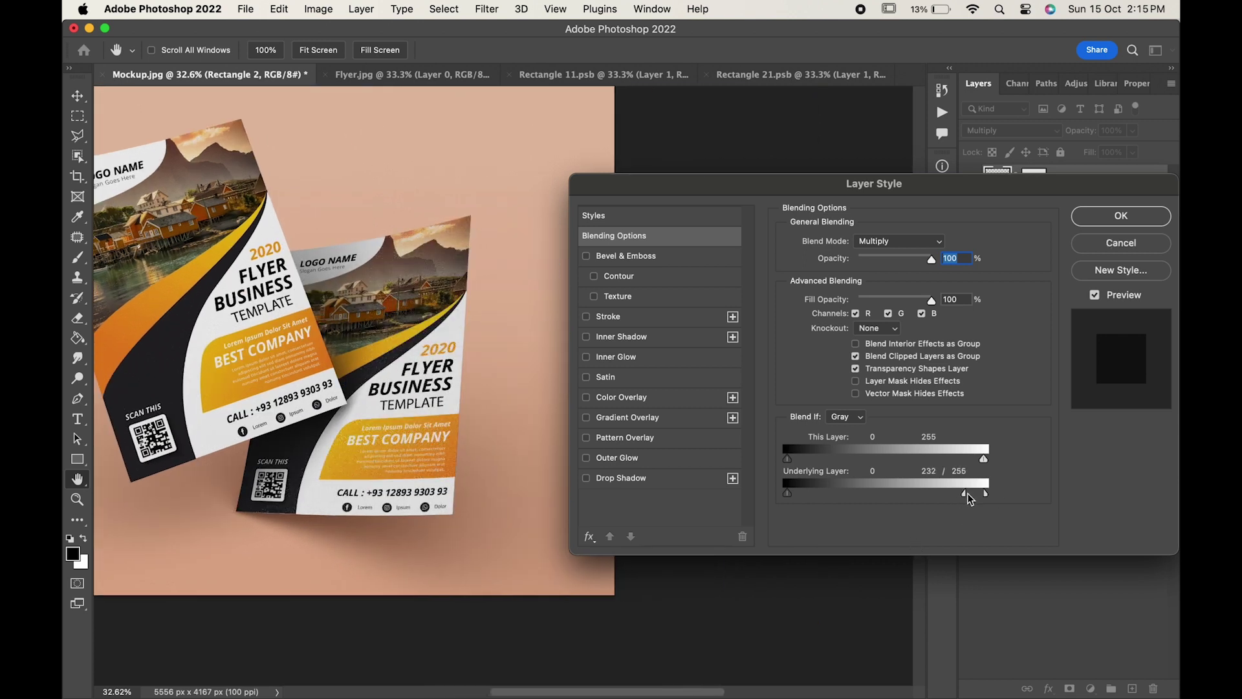
Step: Confirm Rectangle 2's blend, then toggle the flyer layers' visibility to compare grainy and plain sheets
left_click(1118, 216)
scroll(582, 330, "up", 2)
scroll(579, 337, "up", 2)
scroll(579, 337, "up", 1)
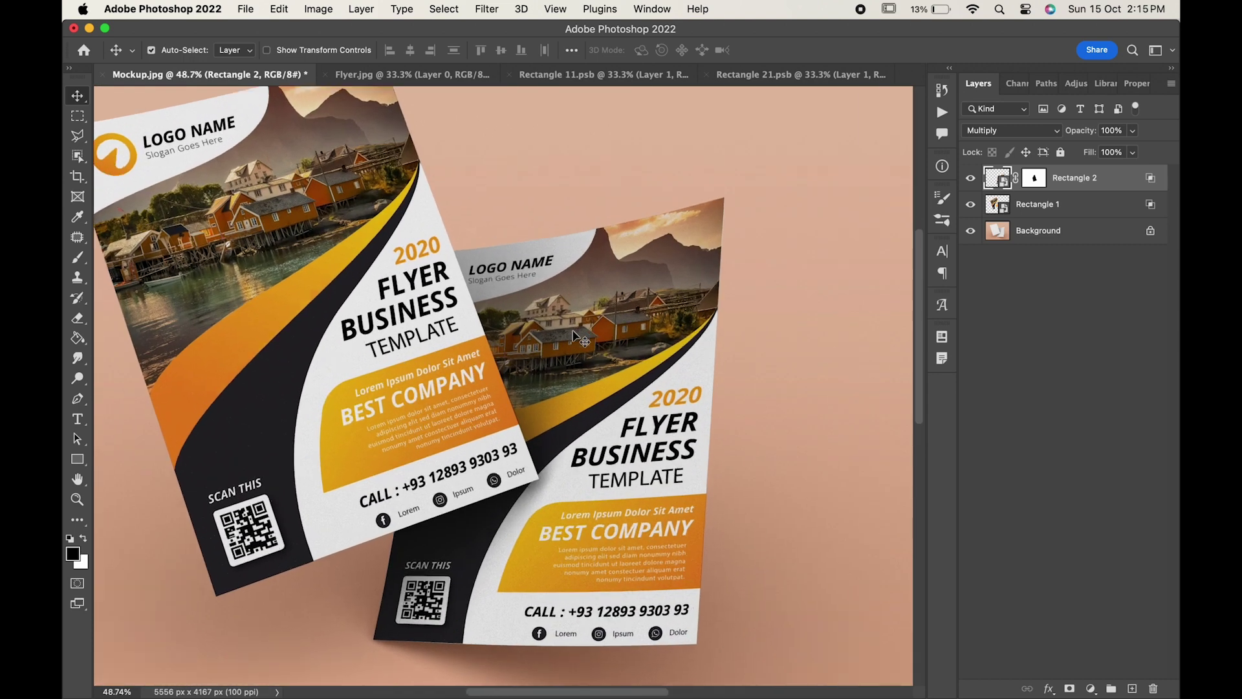
scroll(579, 336, "up", 2)
scroll(580, 337, "up", 2)
scroll(580, 336, "up", 2)
scroll(579, 337, "down", 5)
scroll(580, 337, "right", 1)
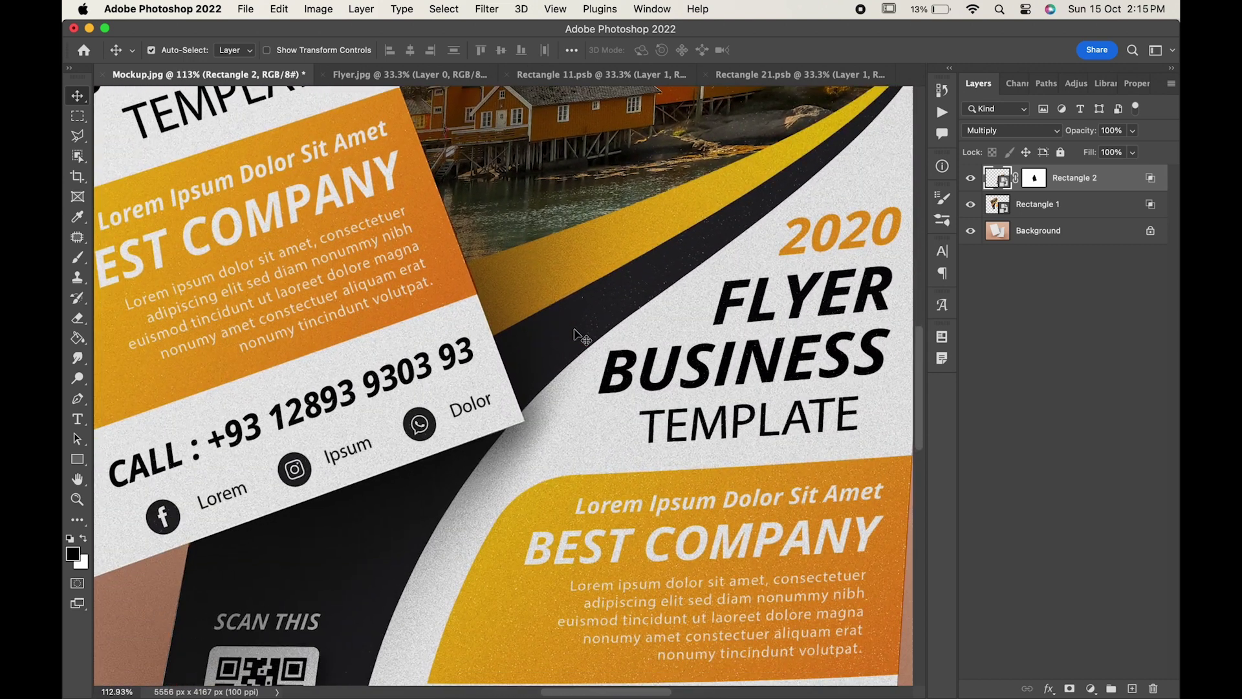
scroll(580, 337, "down", 2)
scroll(579, 337, "right", 2)
scroll(580, 337, "down", 1)
scroll(630, 302, "down", 2)
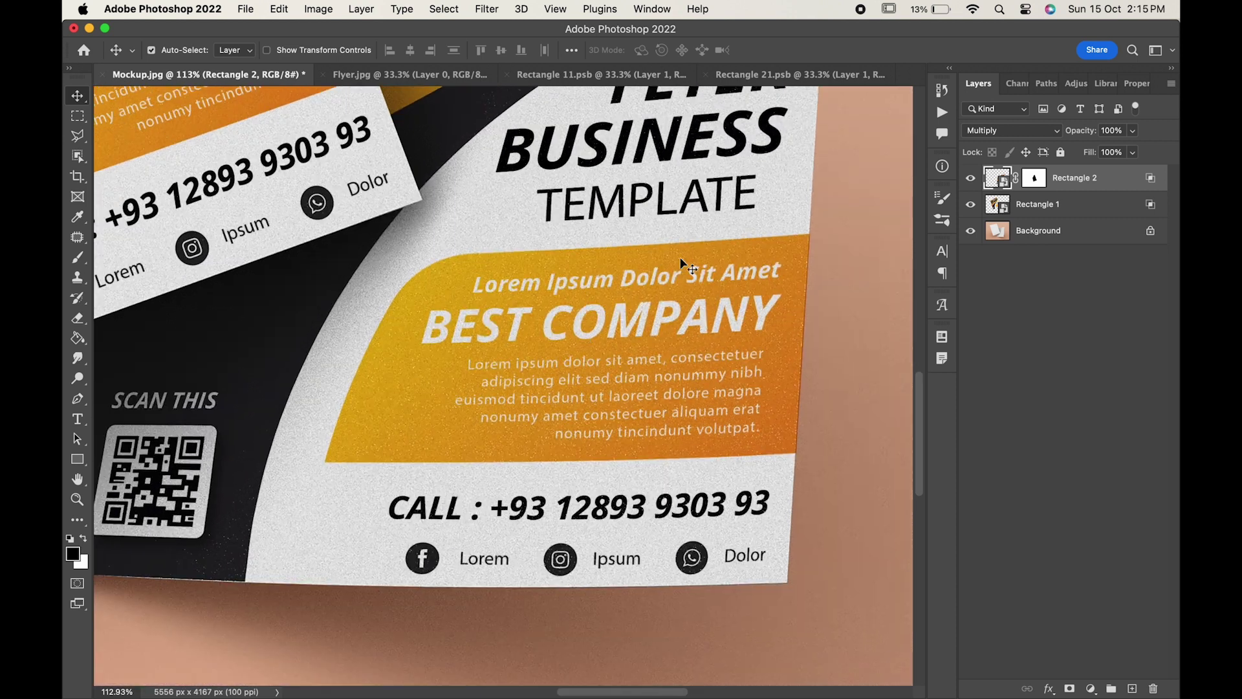
left_click(970, 177)
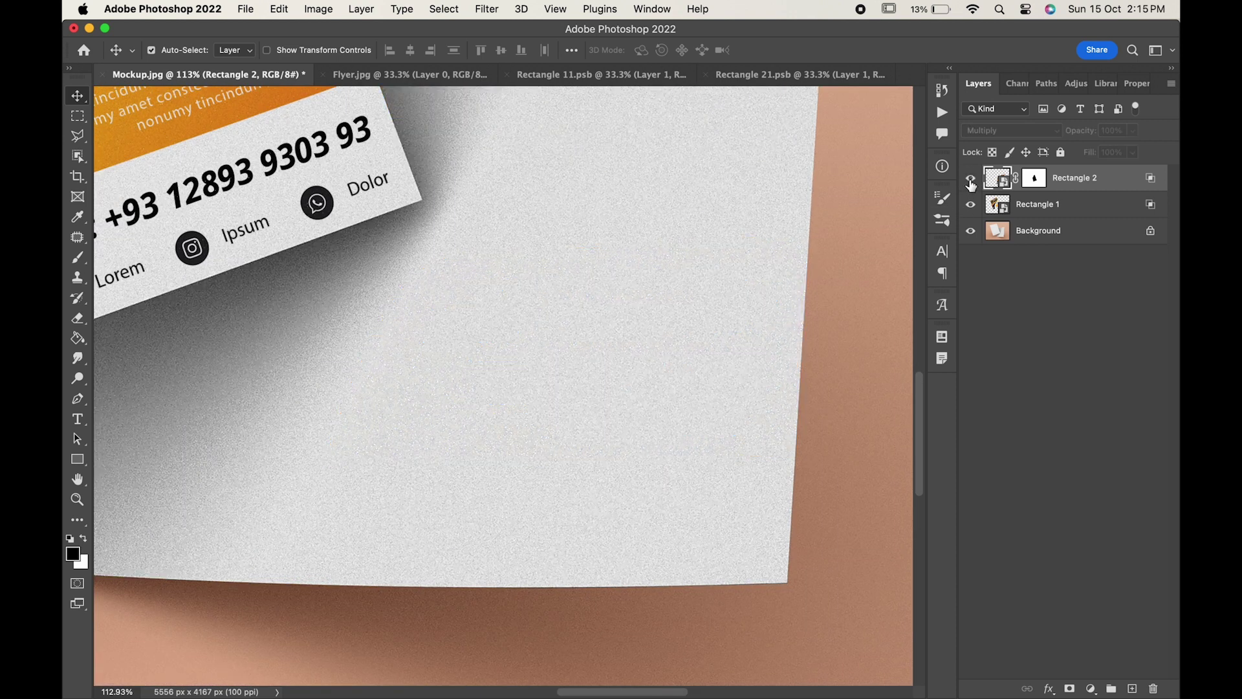
left_click(970, 177)
scroll(677, 366, "down", 2)
scroll(678, 366, "down", 2)
scroll(679, 369, "down", 2)
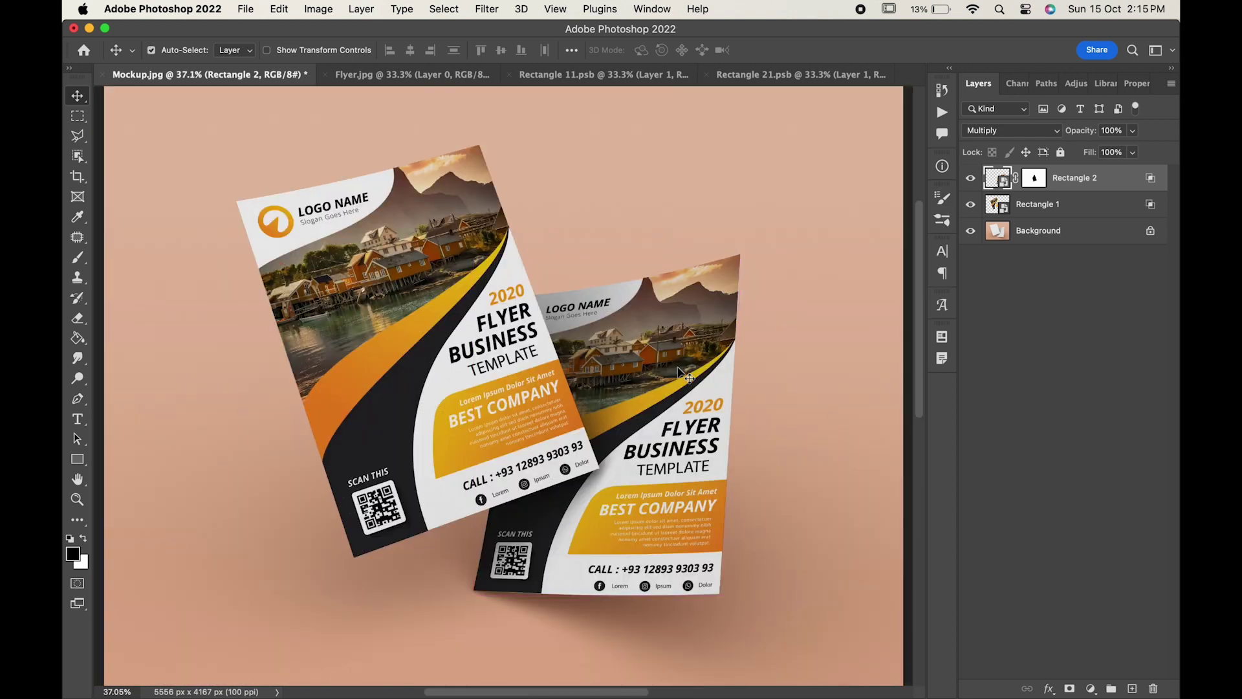
scroll(679, 373, "down", 2)
scroll(679, 374, "up", 2)
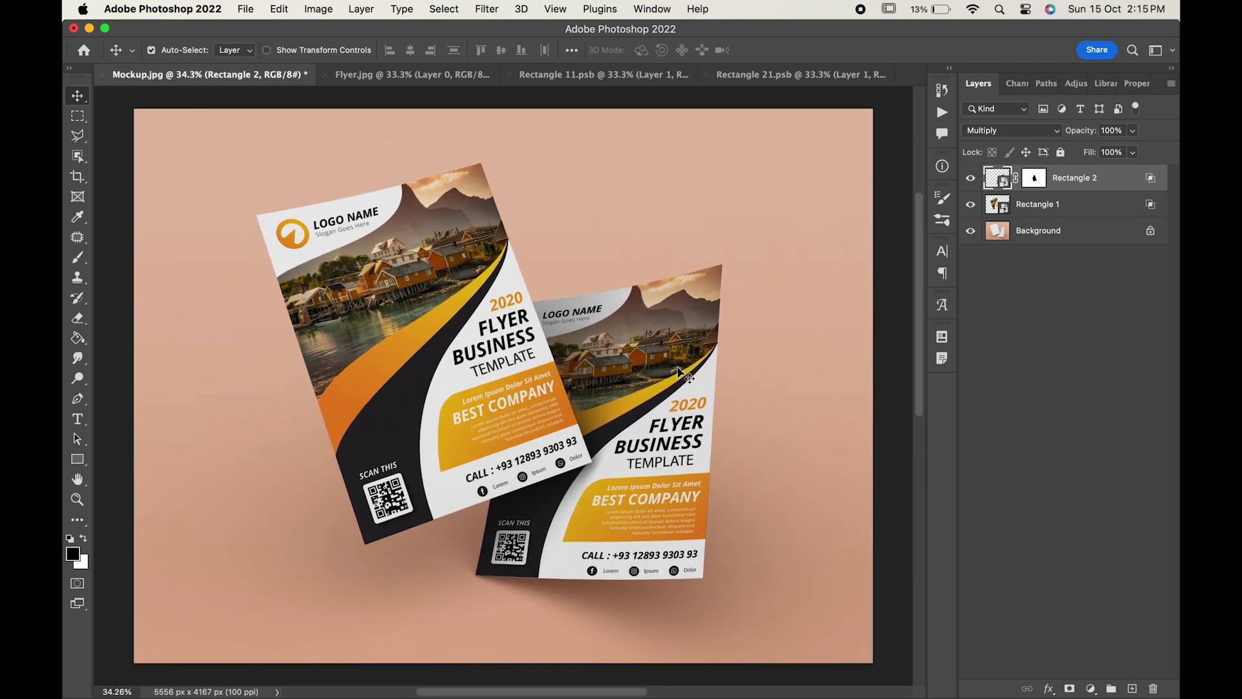
left_click(970, 233, "alt")
left_click(969, 234, "alt")
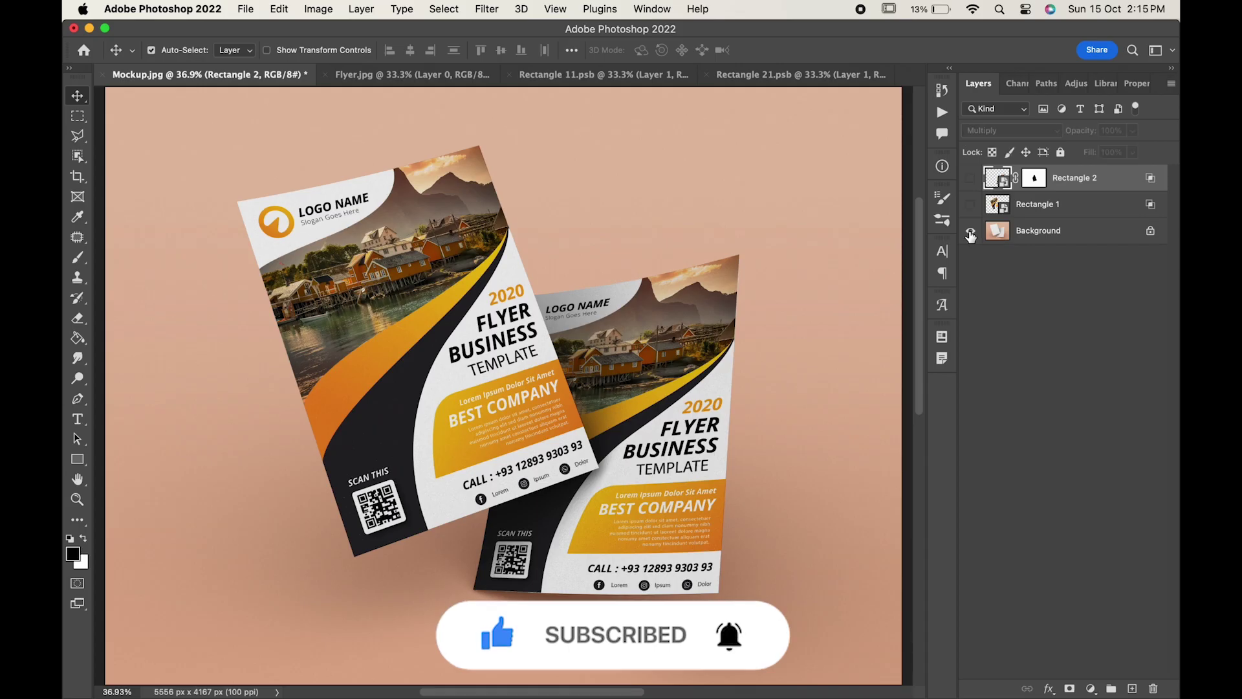